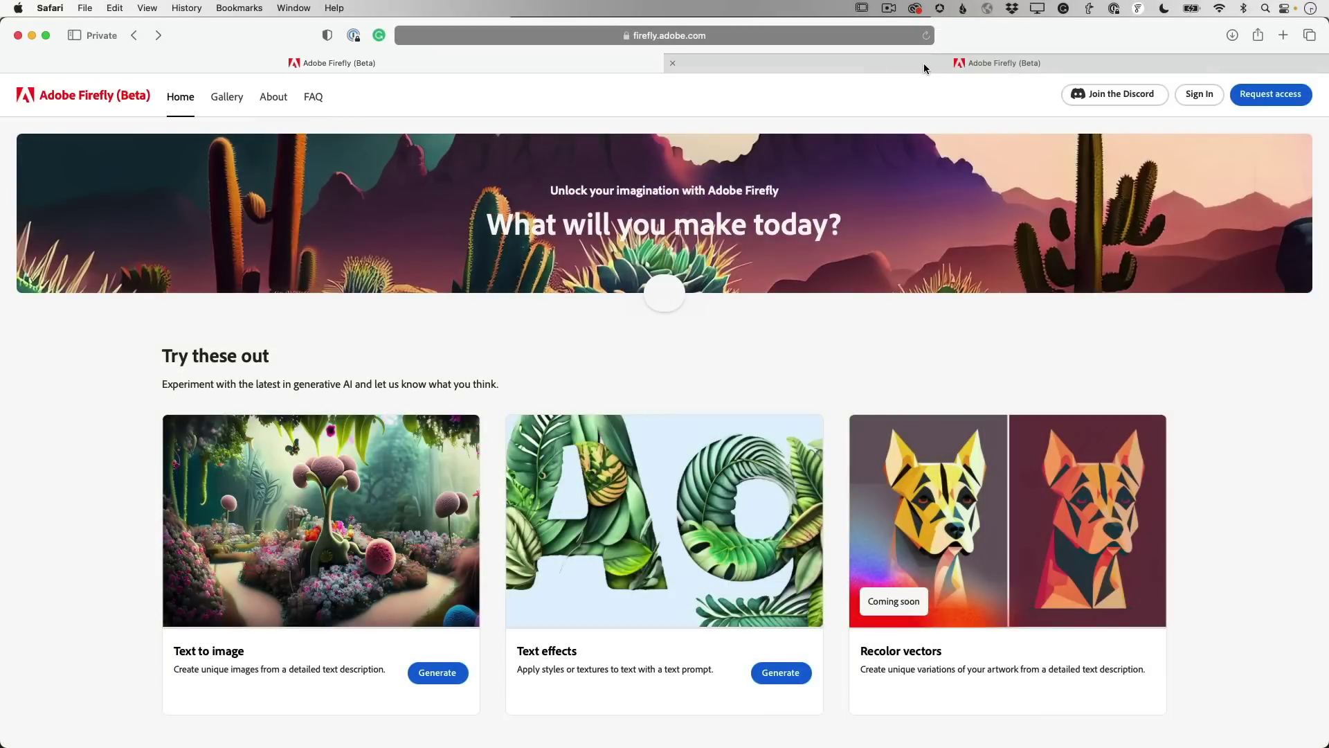
Step: Leave the training-data FAQ and switch to the signed-in Firefly home page window
{"action": "left_click", "coordinate": [925, 65]}
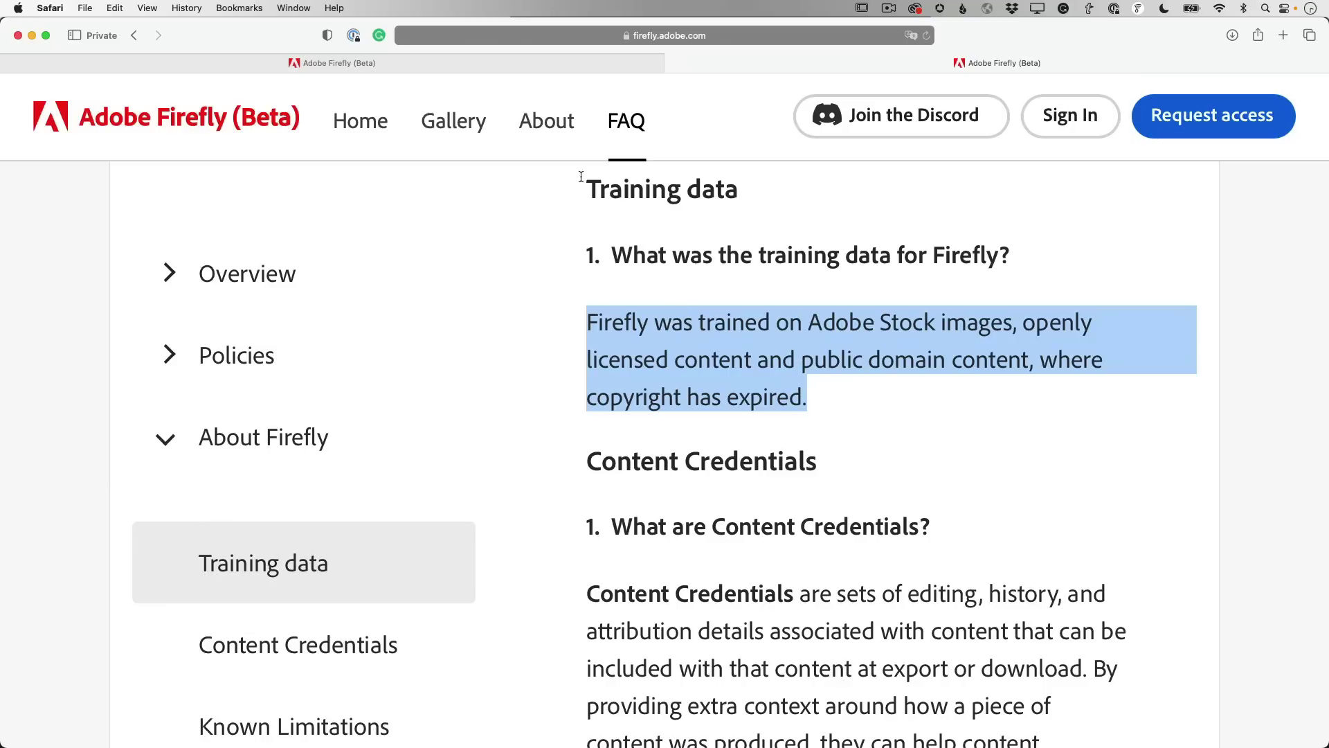
{"action": "left_click", "coordinate": [413, 65]}
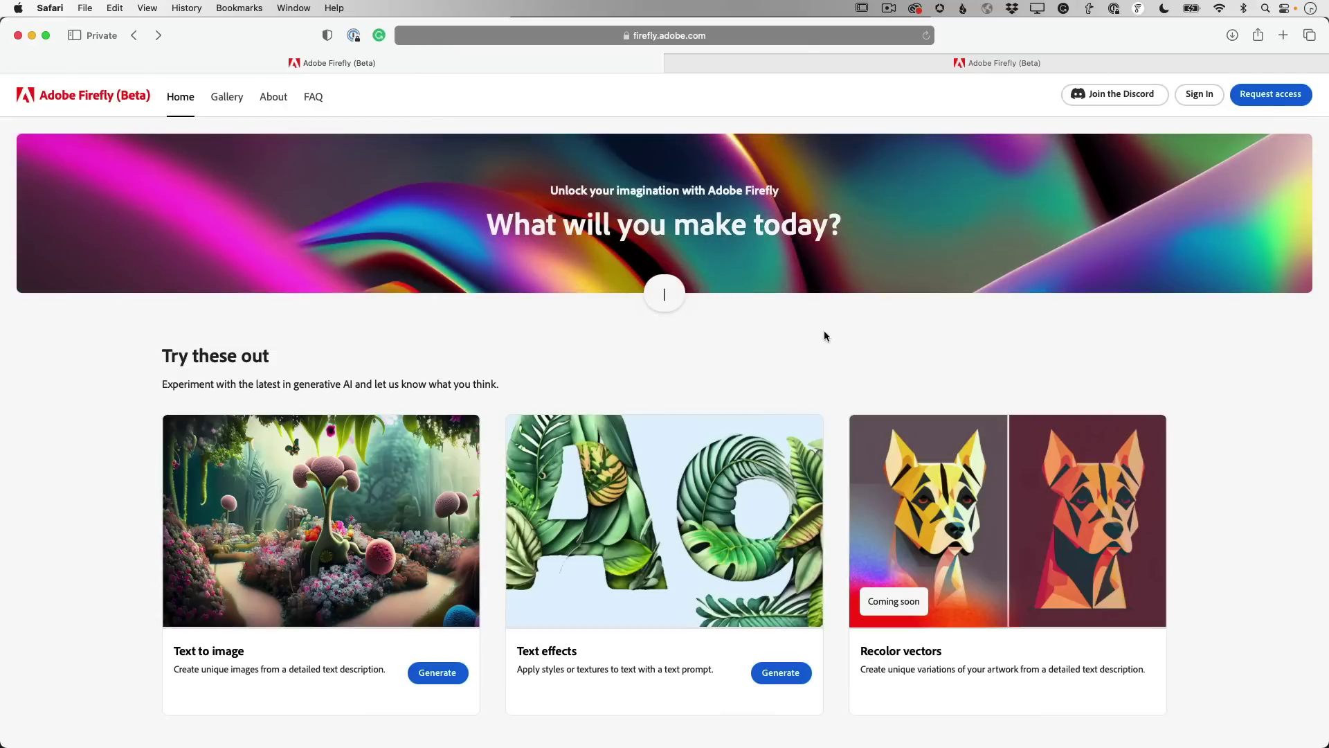
{"action": "key", "text": "super+grave"}
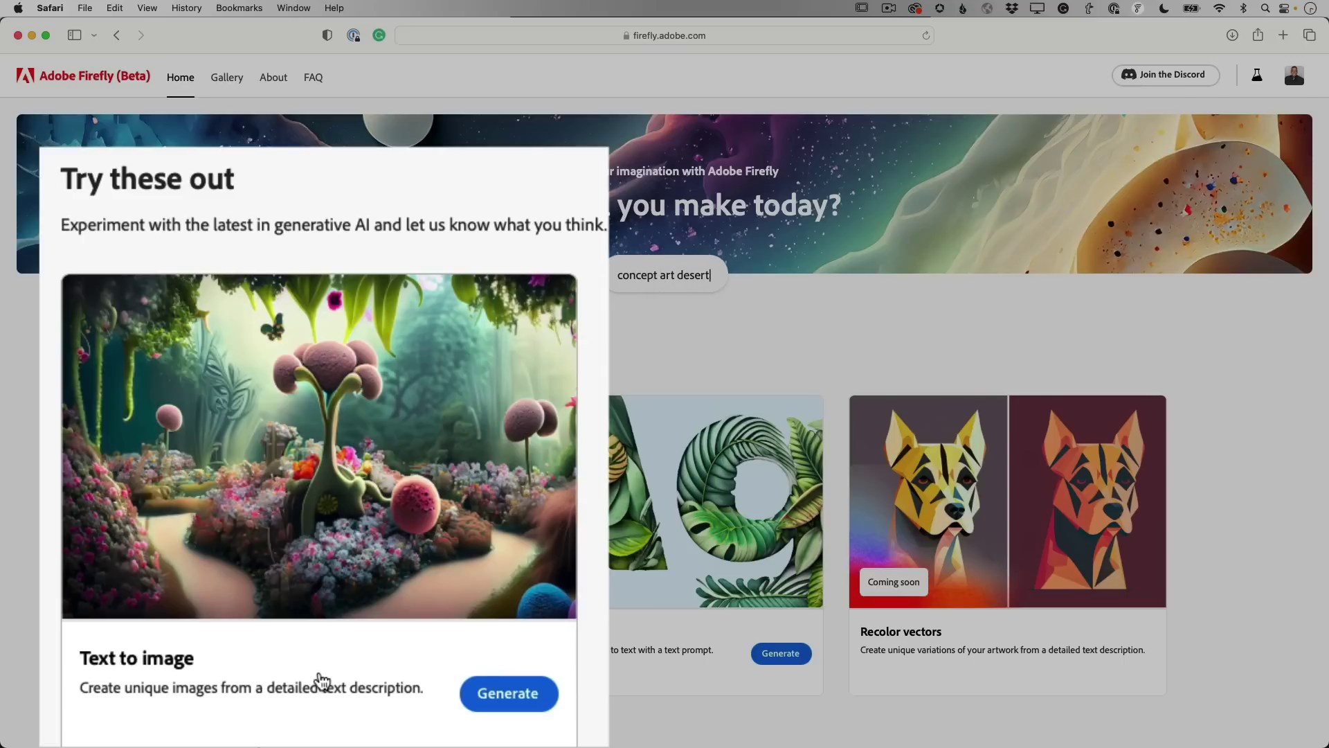
Step: Open Text to image and reuse the gallery's 'Chess knight piece made of glass low poly' prompt
{"action": "left_click", "coordinate": [520, 695]}
{"action": "scroll", "coordinate": [687, 536], "scroll_direction": "down", "scroll_amount": 2}
{"action": "scroll", "coordinate": [688, 540], "scroll_direction": "down", "scroll_amount": 20}
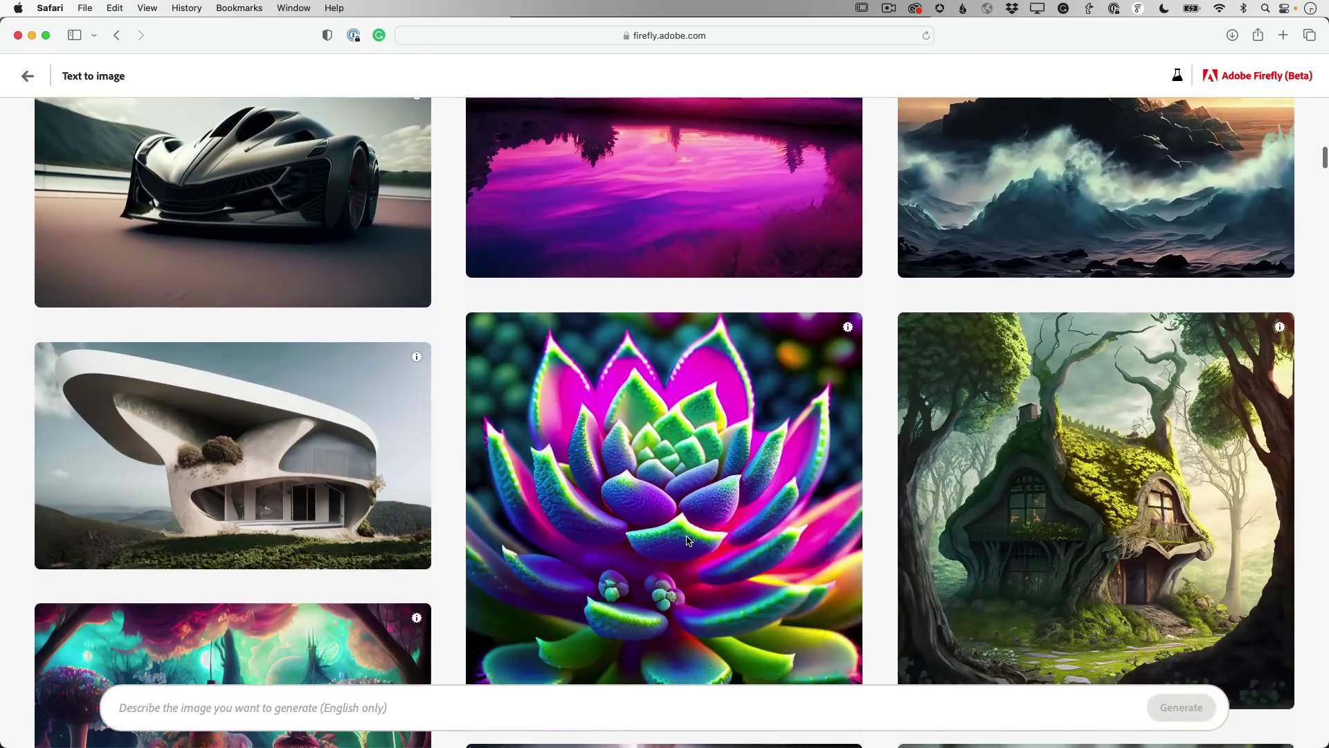
{"action": "scroll", "coordinate": [687, 540], "scroll_direction": "down", "scroll_amount": 20}
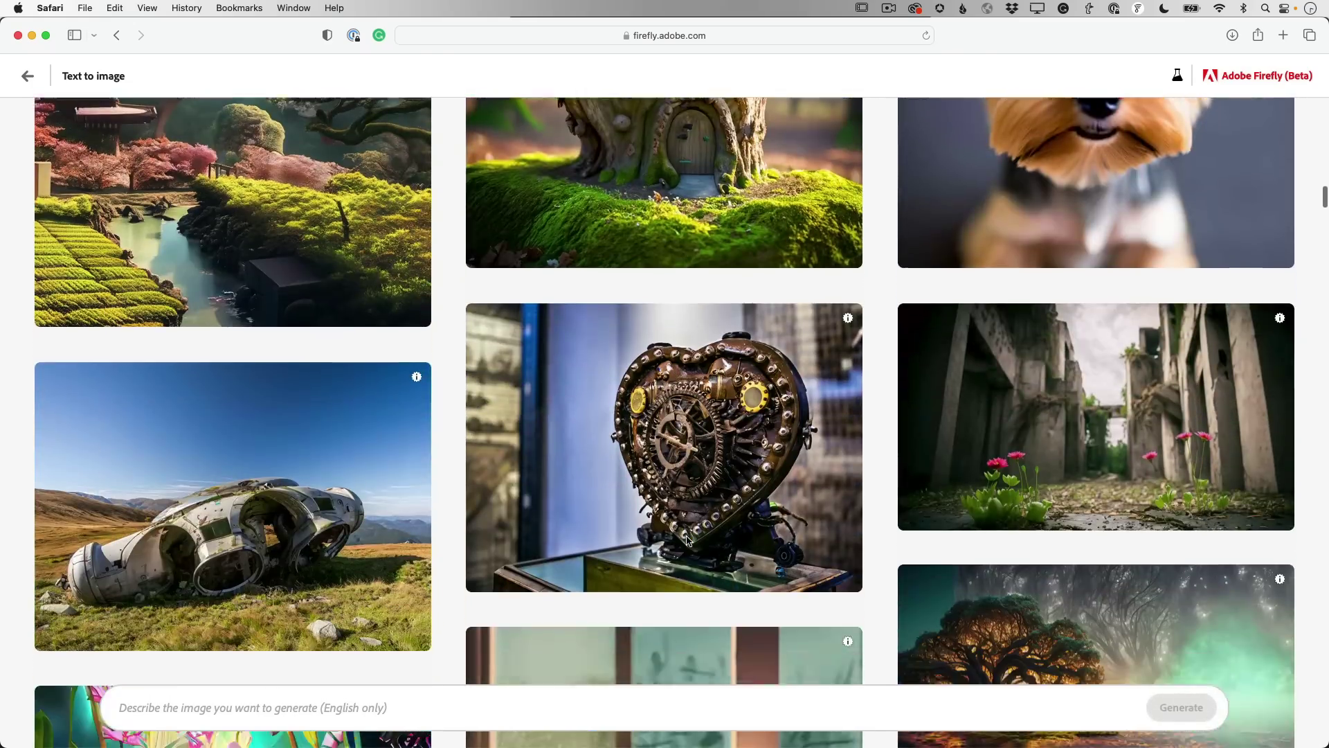
{"action": "scroll", "coordinate": [687, 540], "scroll_direction": "down", "scroll_amount": 20}
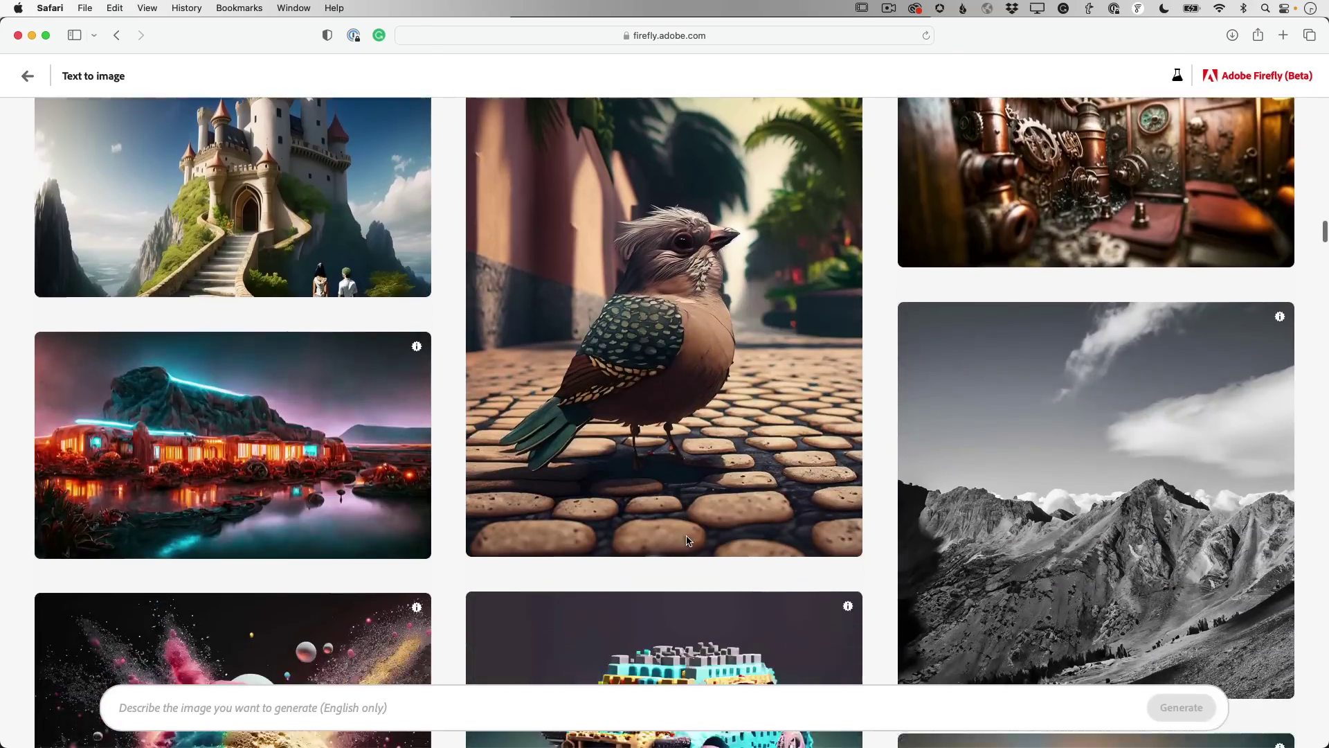
{"action": "scroll", "coordinate": [687, 540], "scroll_direction": "down", "scroll_amount": 20}
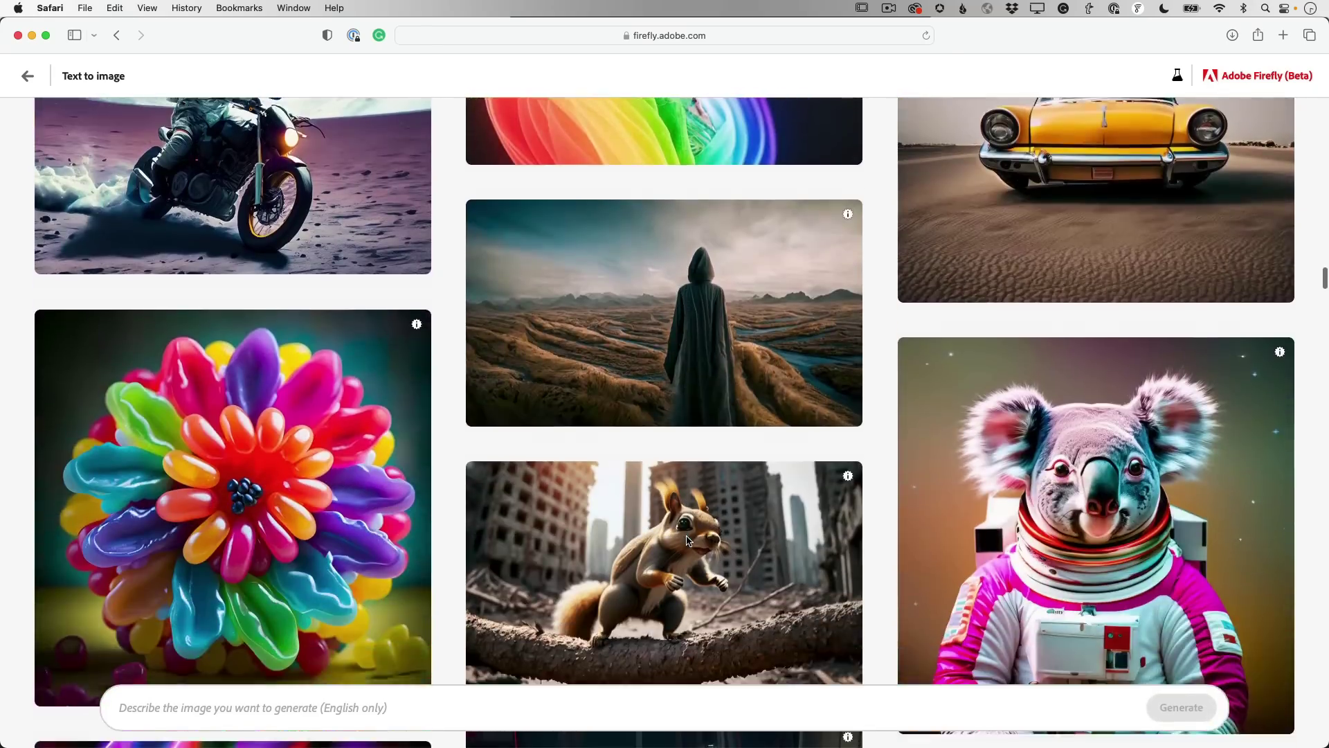
{"action": "scroll", "coordinate": [688, 540], "scroll_direction": "down", "scroll_amount": 20}
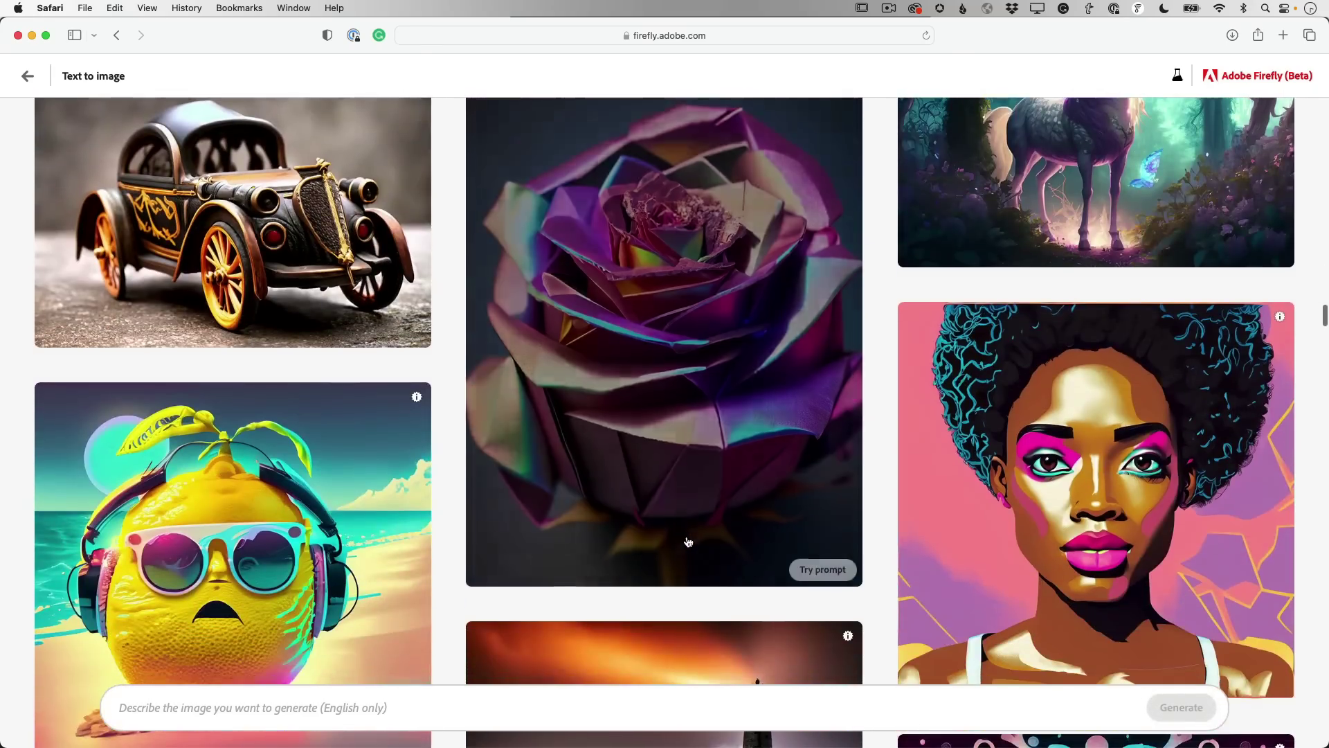
{"action": "scroll", "coordinate": [687, 541], "scroll_direction": "down", "scroll_amount": 20}
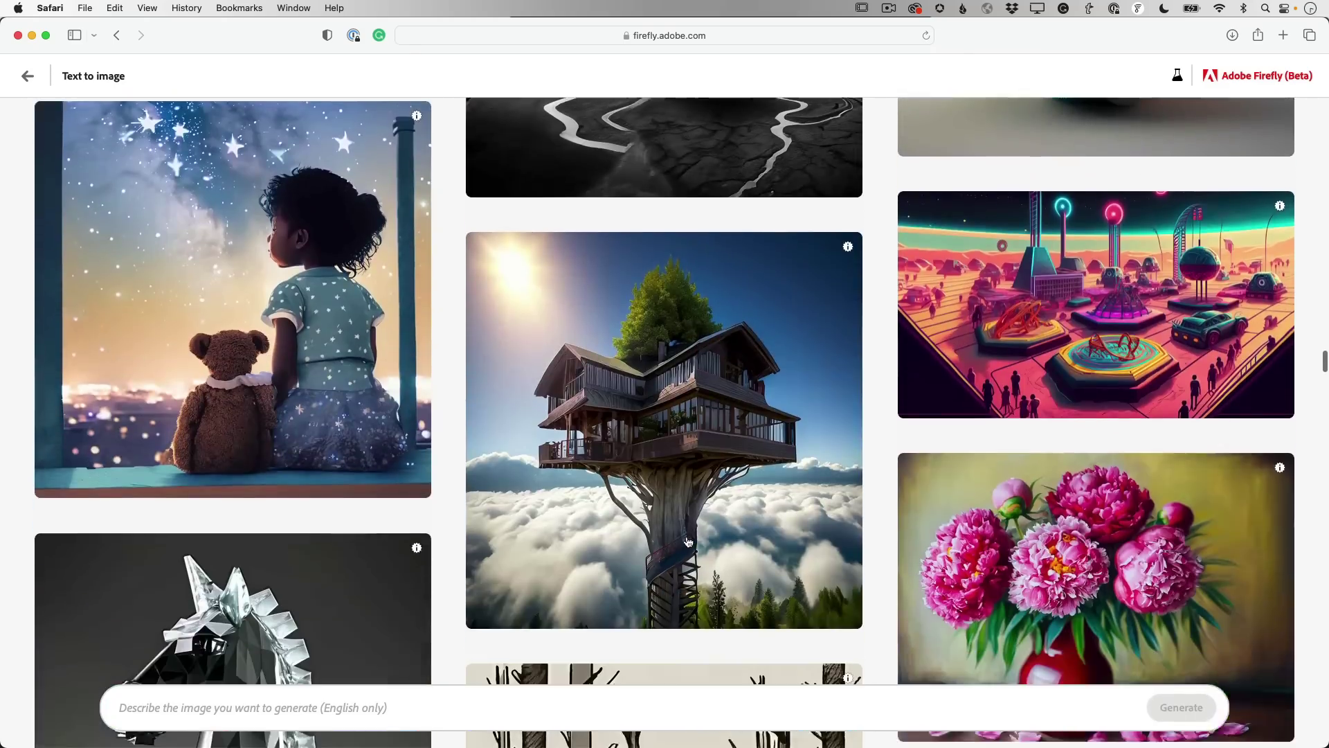
{"action": "scroll", "coordinate": [688, 541], "scroll_direction": "down", "scroll_amount": 10}
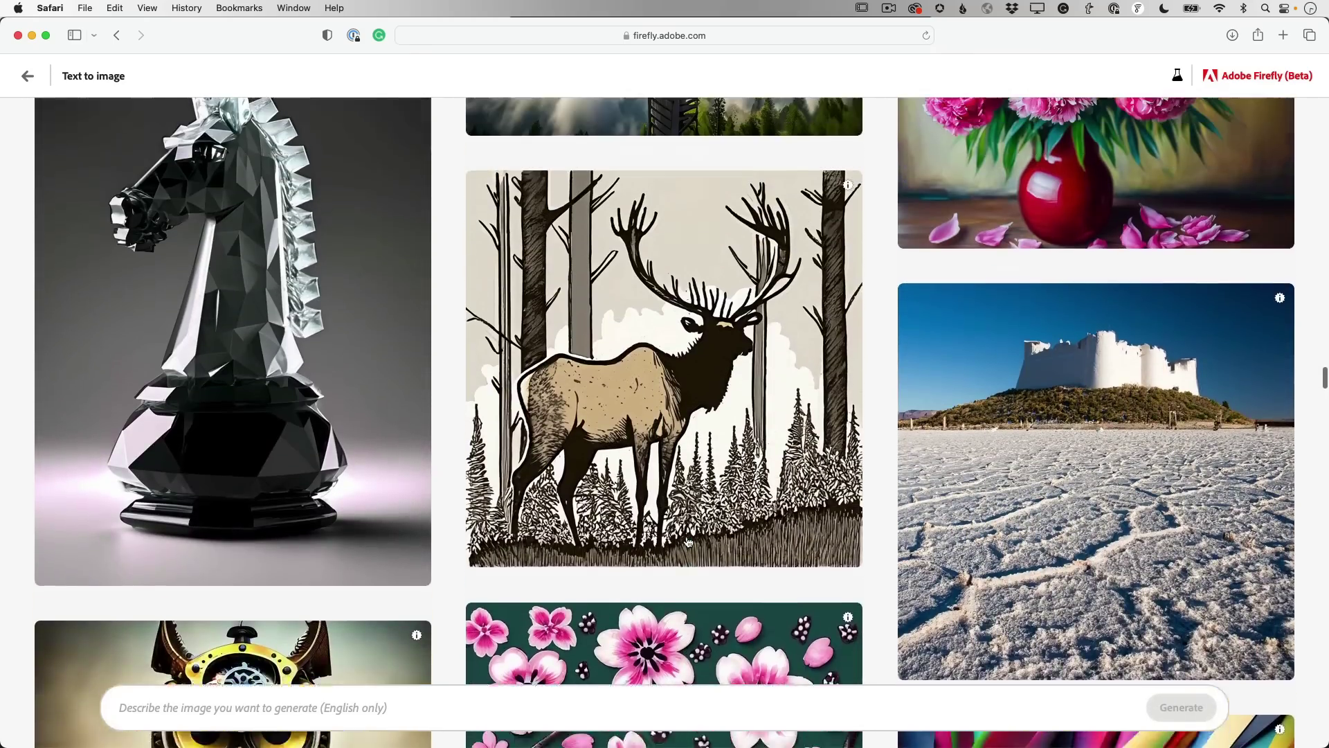
{"action": "scroll", "coordinate": [688, 541], "scroll_direction": "up", "scroll_amount": 2}
{"action": "mouse_move", "coordinate": [256, 375]}
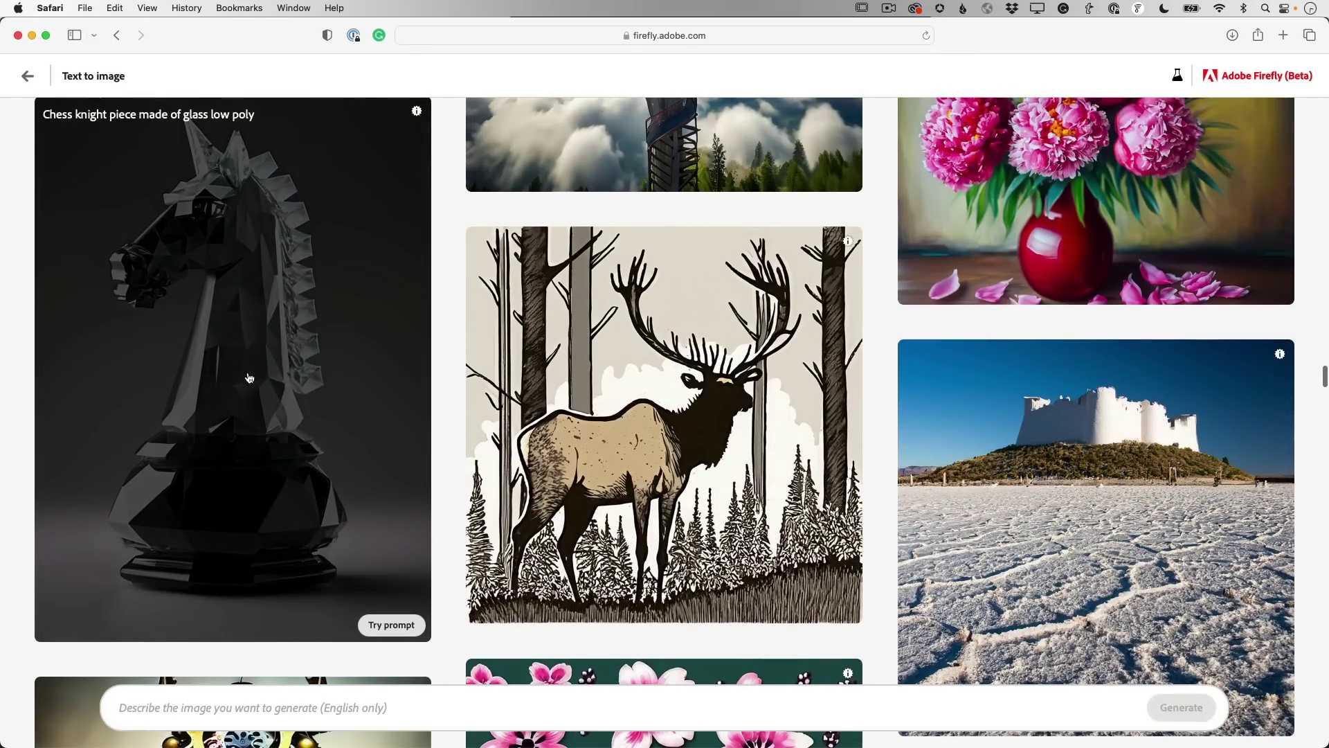
{"action": "left_click", "coordinate": [245, 410]}
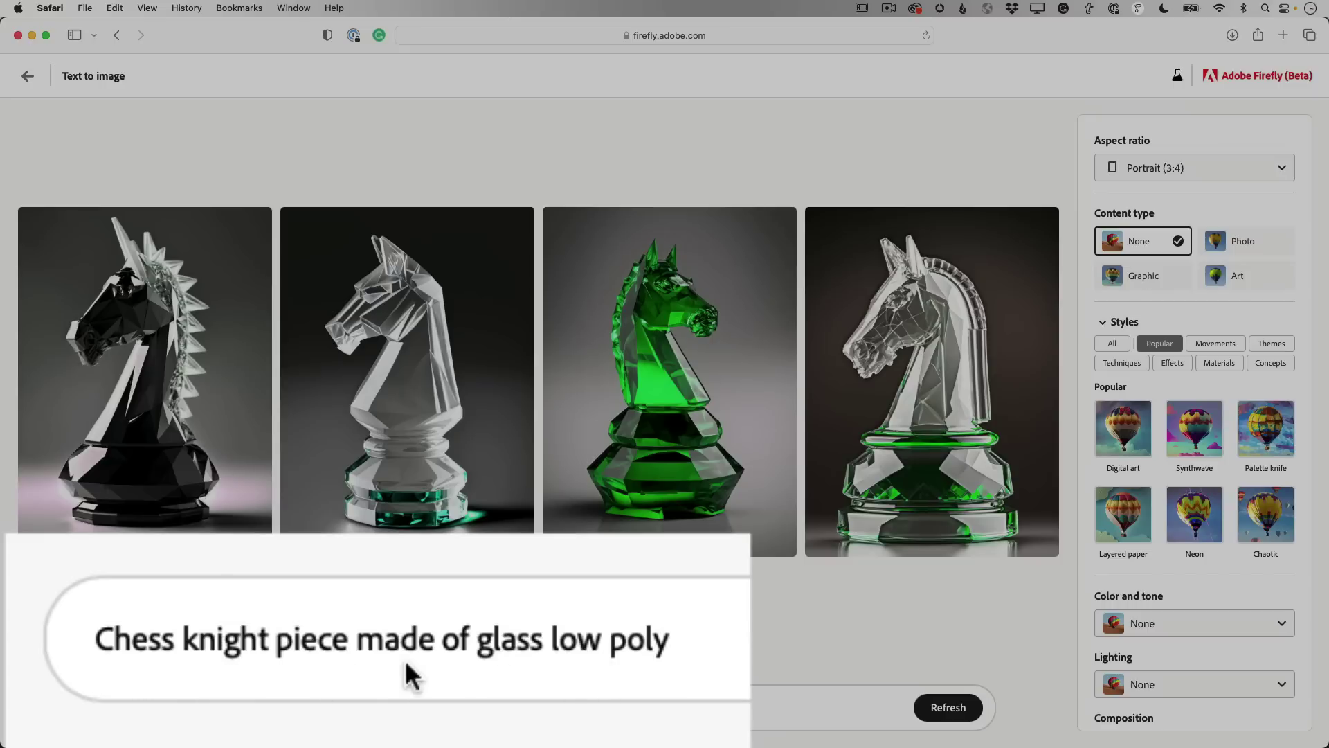
Step: Change 'knight' to 'queen' in the prompt and generate four glass queen images
{"action": "double_click", "coordinate": [216, 643]}
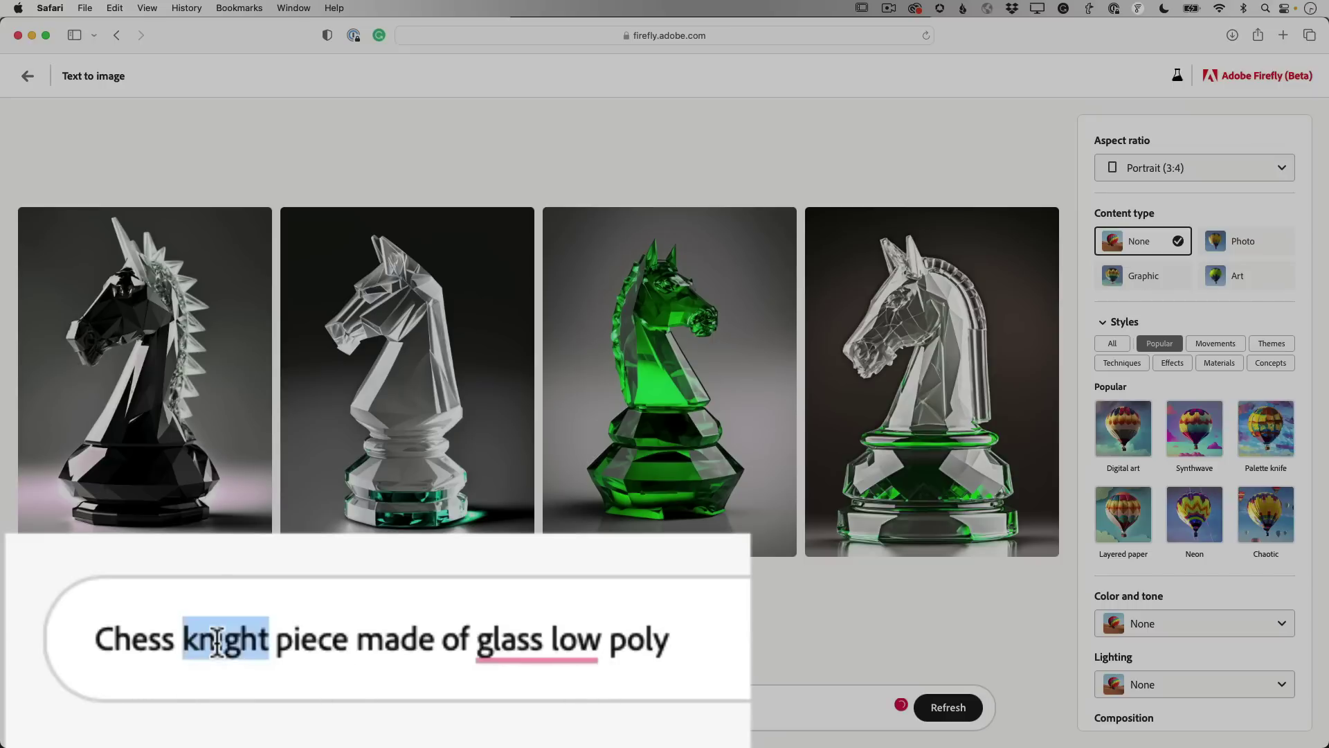
{"action": "type", "text": "queen"}
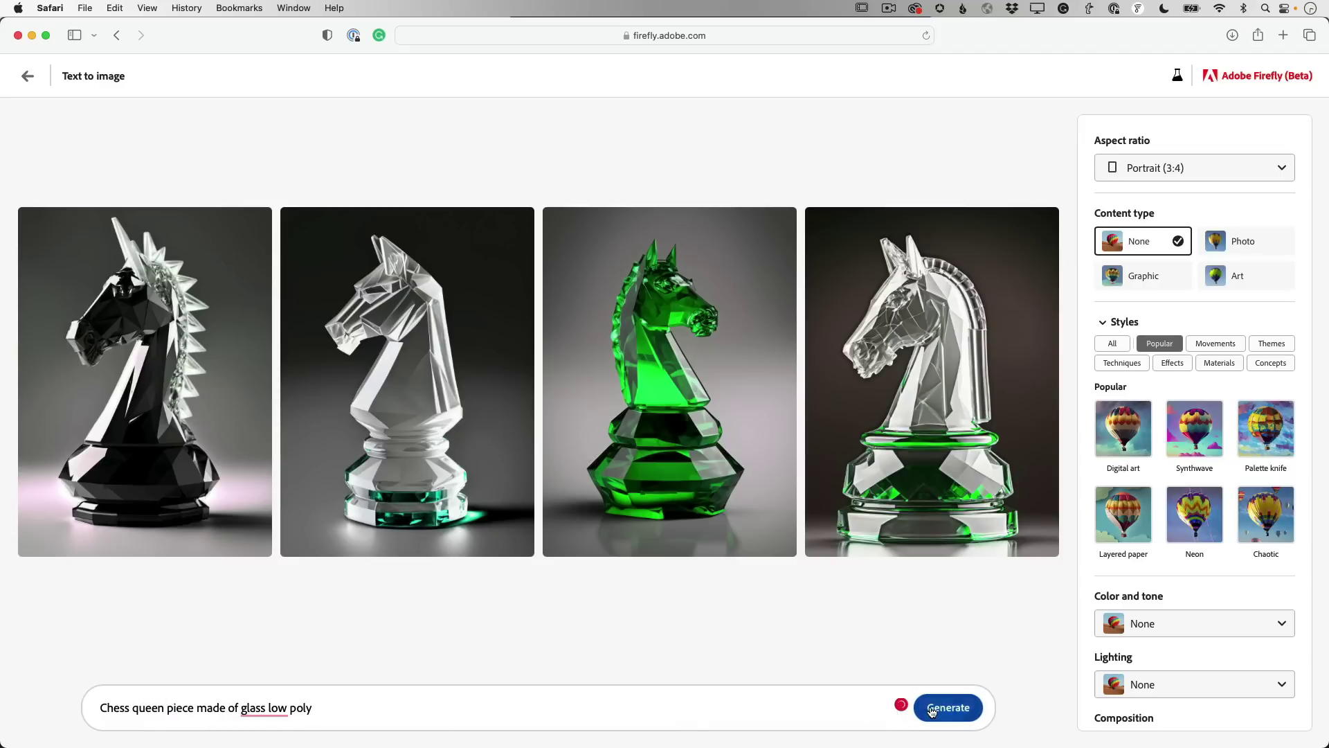
{"action": "left_click", "coordinate": [929, 711]}
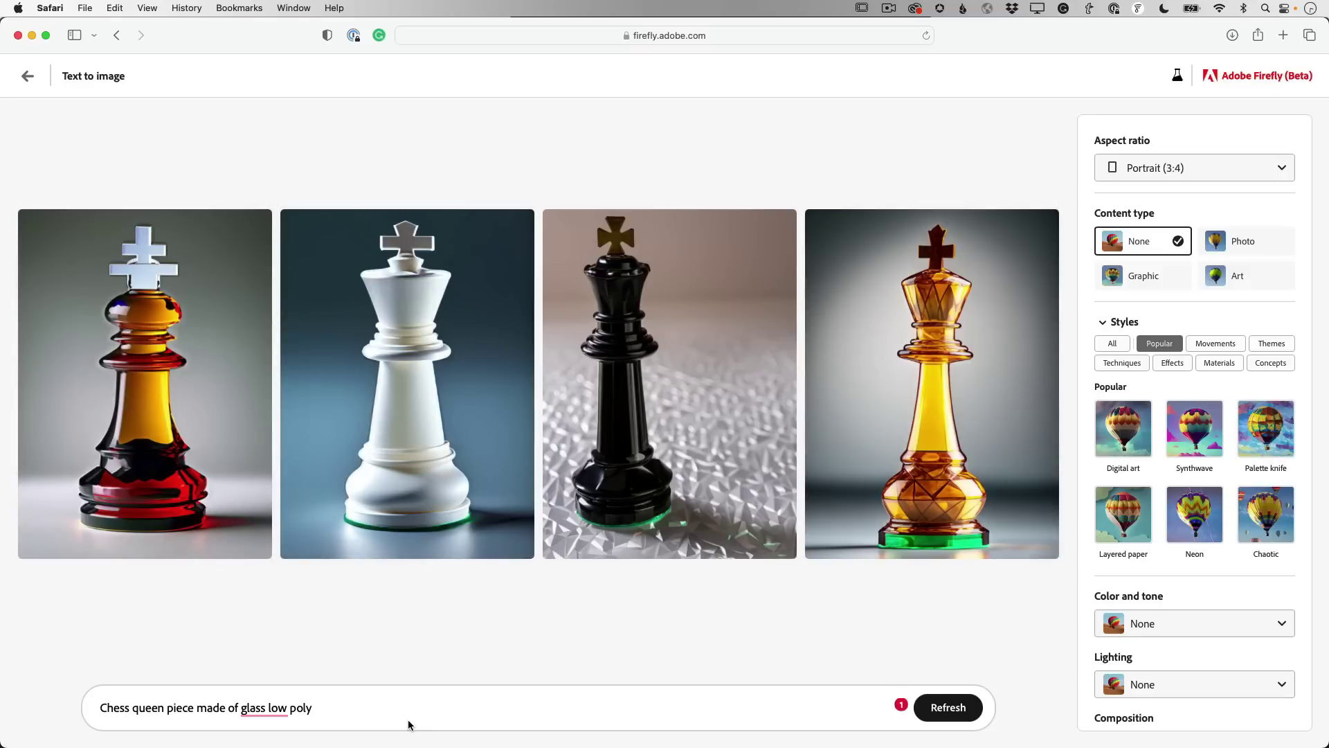
{"action": "mouse_move", "coordinate": [238, 350]}
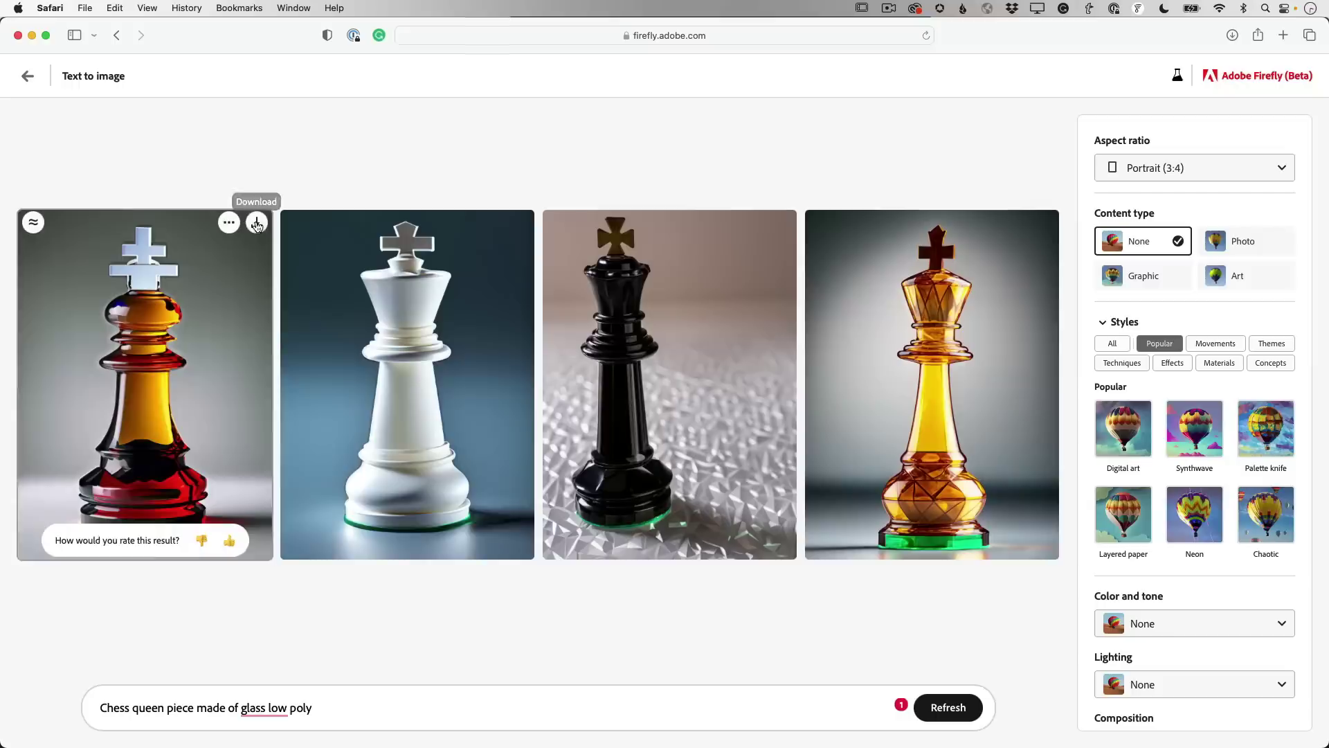
Step: Download the first glass queen image
{"action": "left_click", "coordinate": [257, 222]}
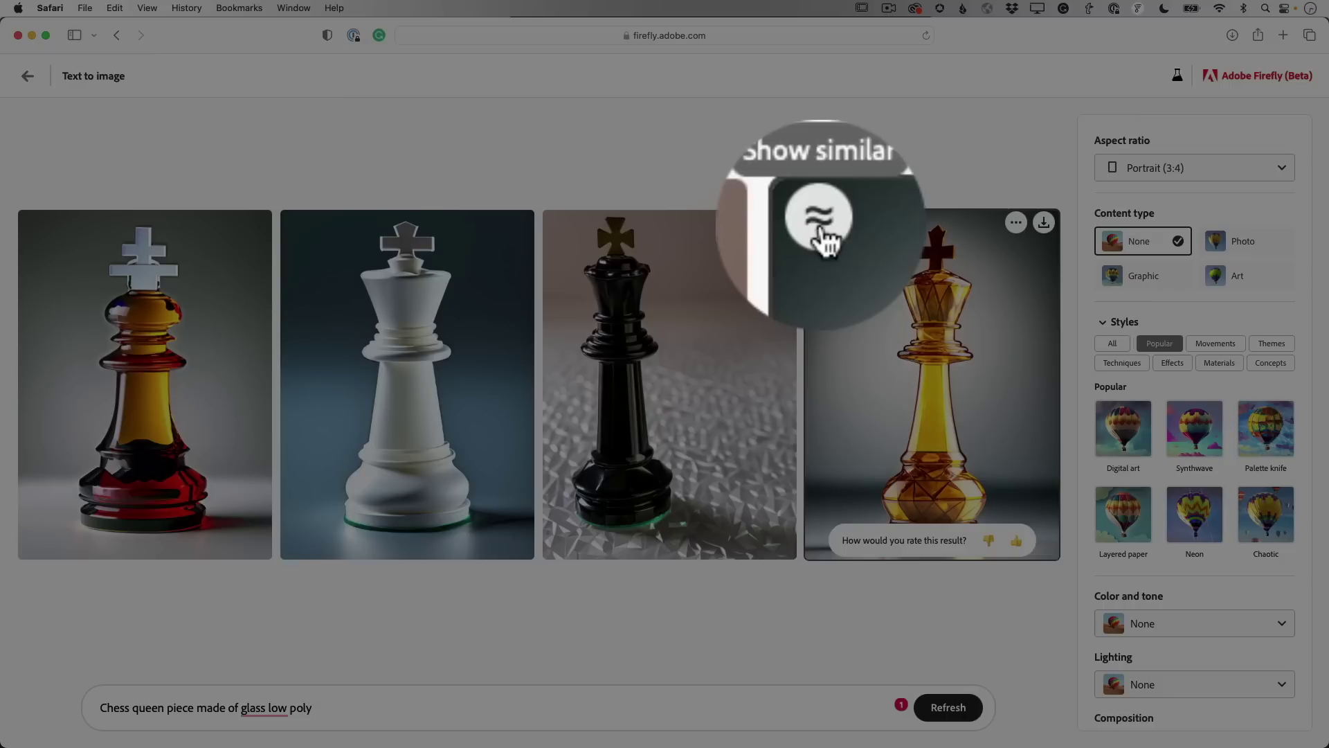
Step: Generate similar variations of the amber fourth image
{"action": "left_click", "coordinate": [821, 222]}
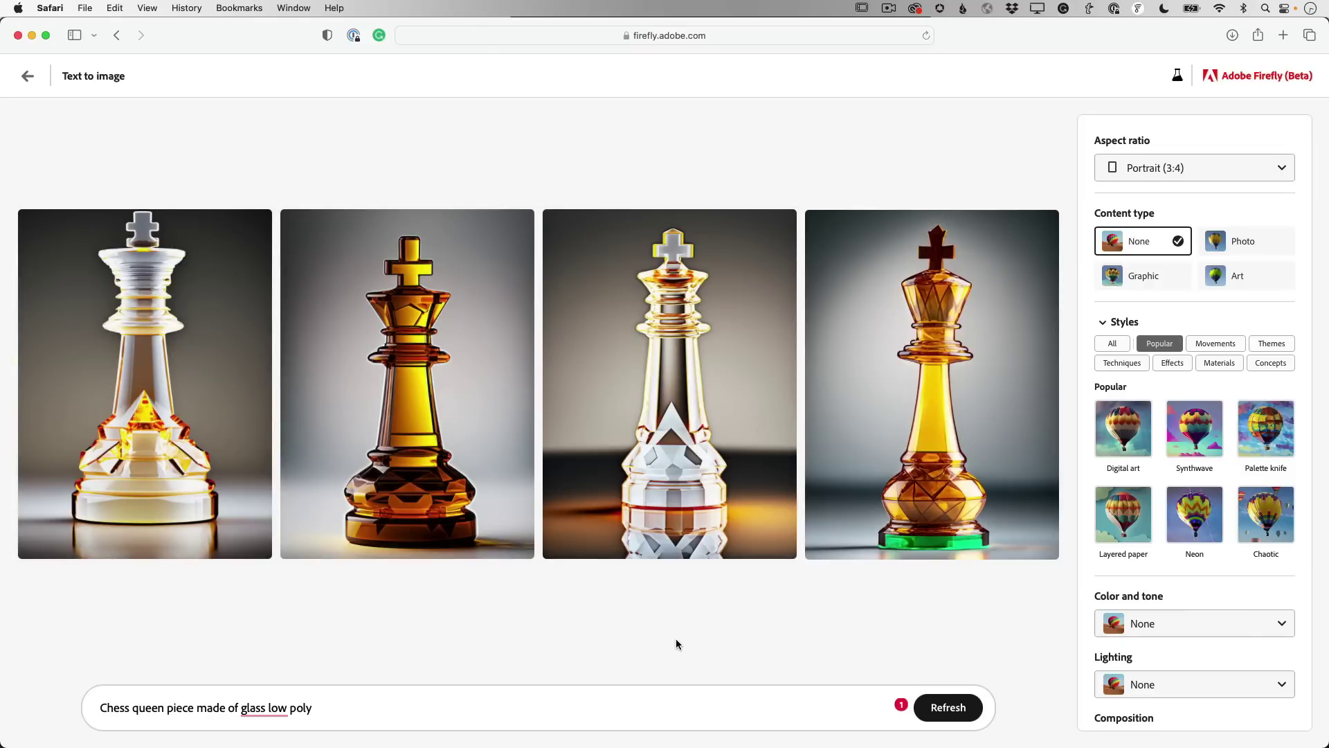
Step: Download the second amber image and submit thumbs-up feedback with all five positive reasons ticked
{"action": "mouse_move", "coordinate": [516, 298]}
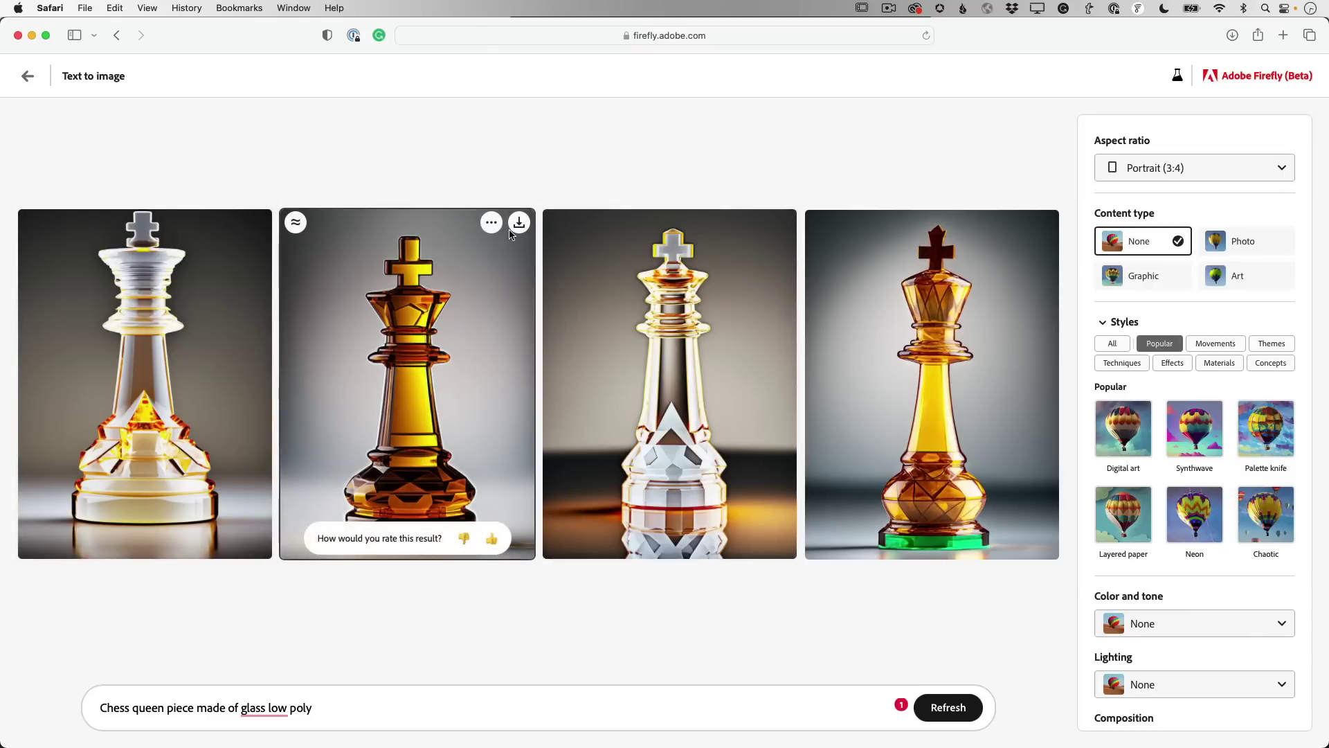
{"action": "left_click", "coordinate": [519, 222]}
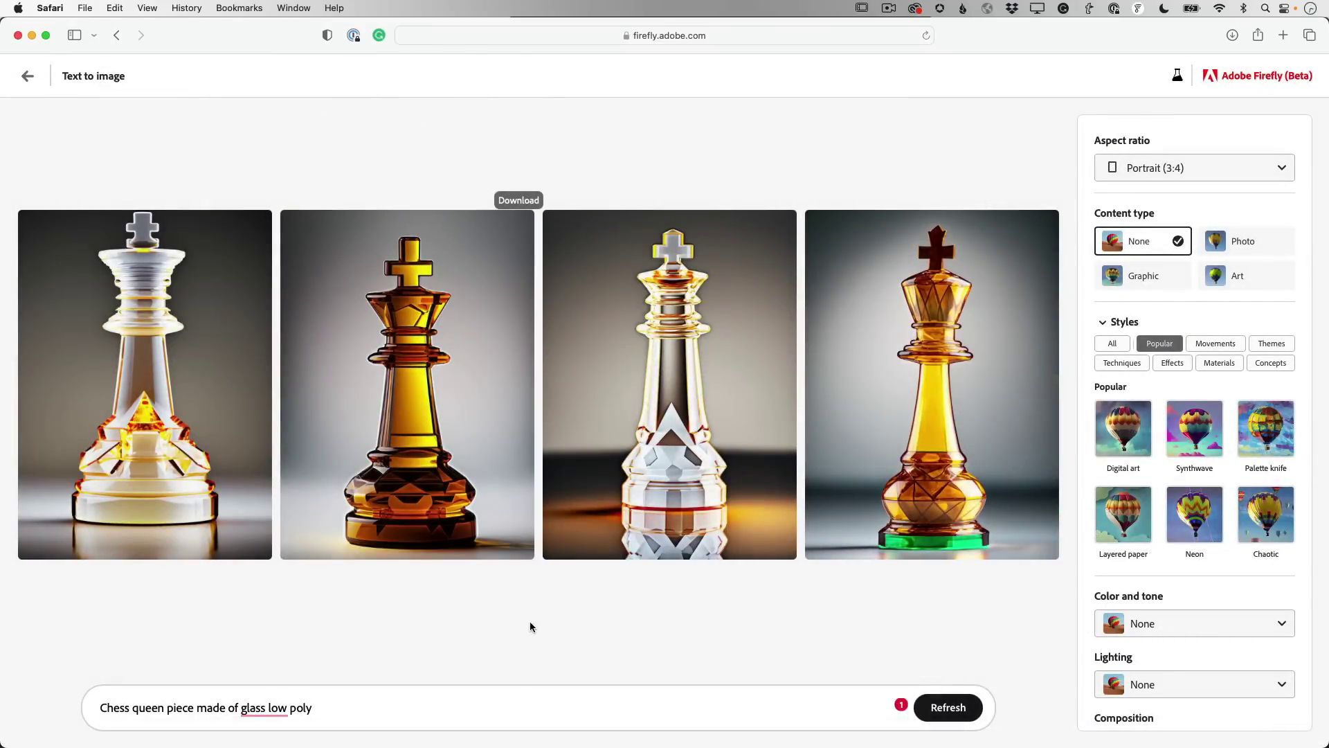
{"action": "mouse_move", "coordinate": [469, 548]}
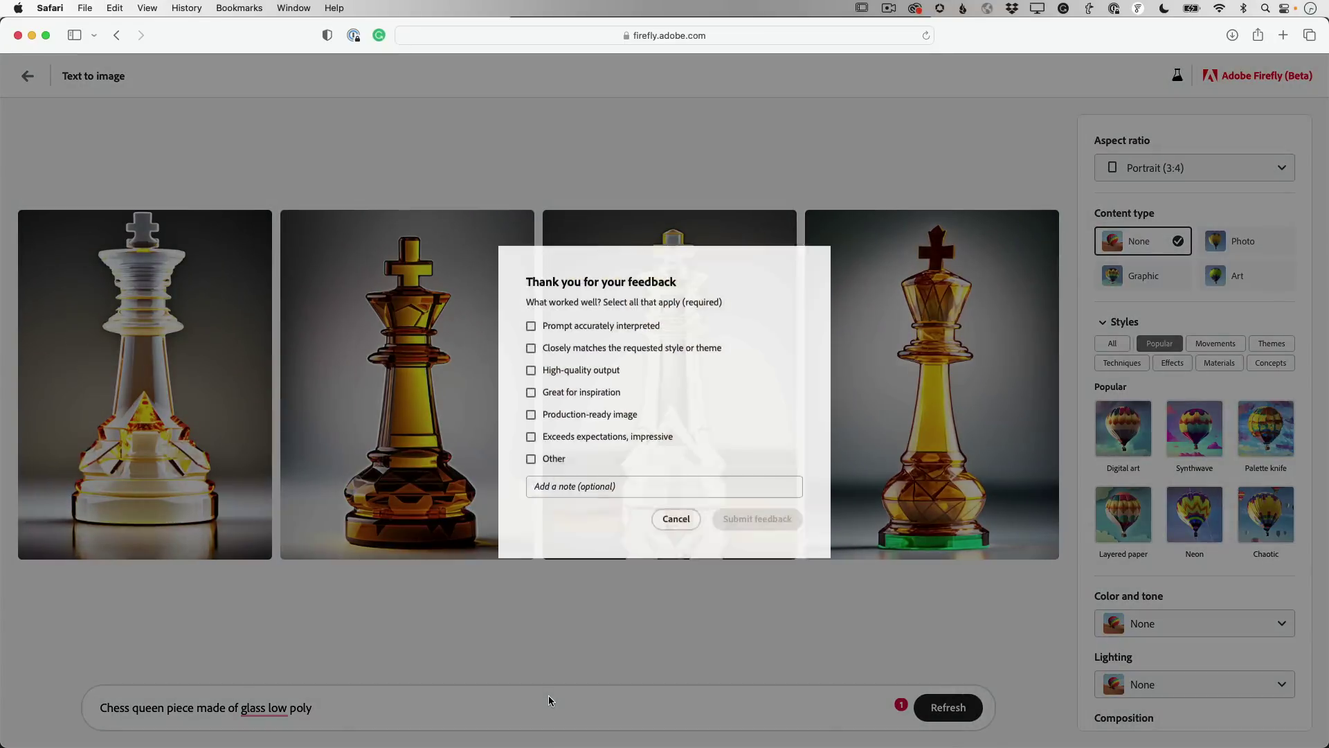
{"action": "left_click", "coordinate": [531, 325]}
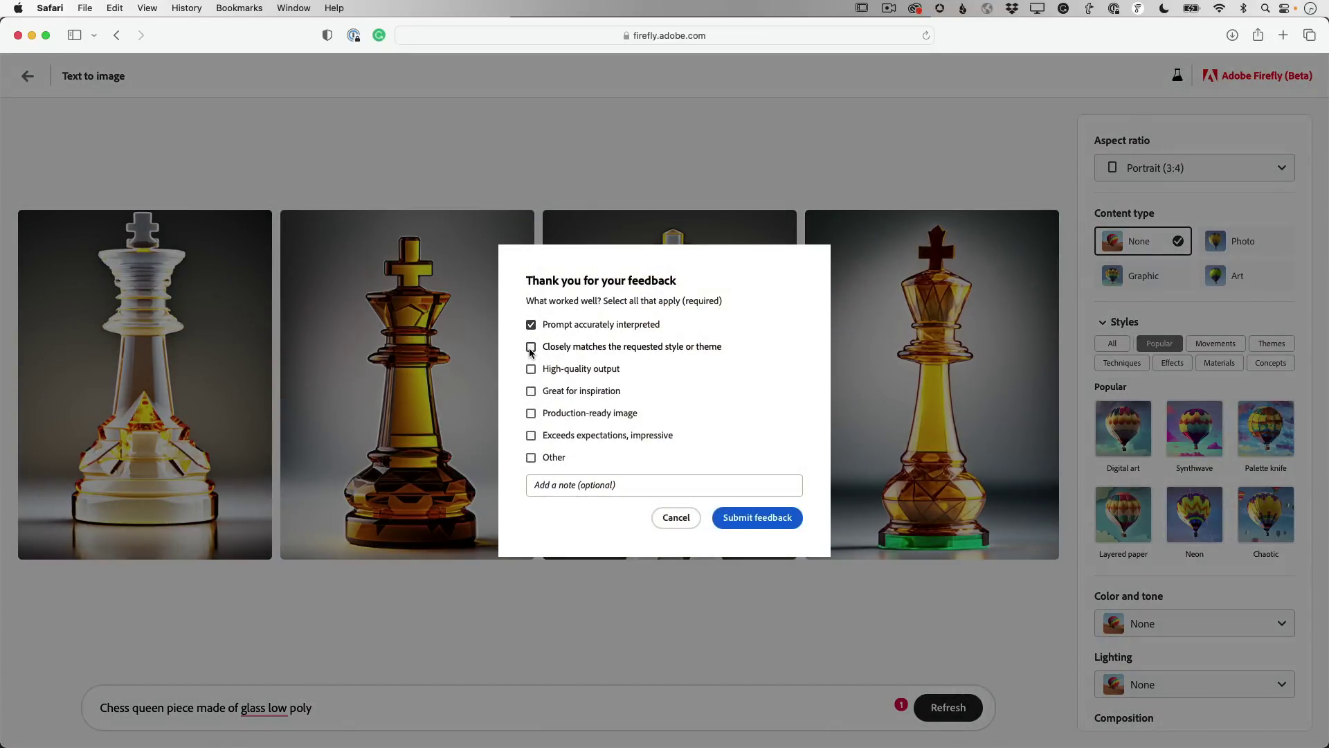
{"action": "left_click", "coordinate": [531, 348]}
{"action": "left_click", "coordinate": [531, 369]}
{"action": "left_click", "coordinate": [531, 392]}
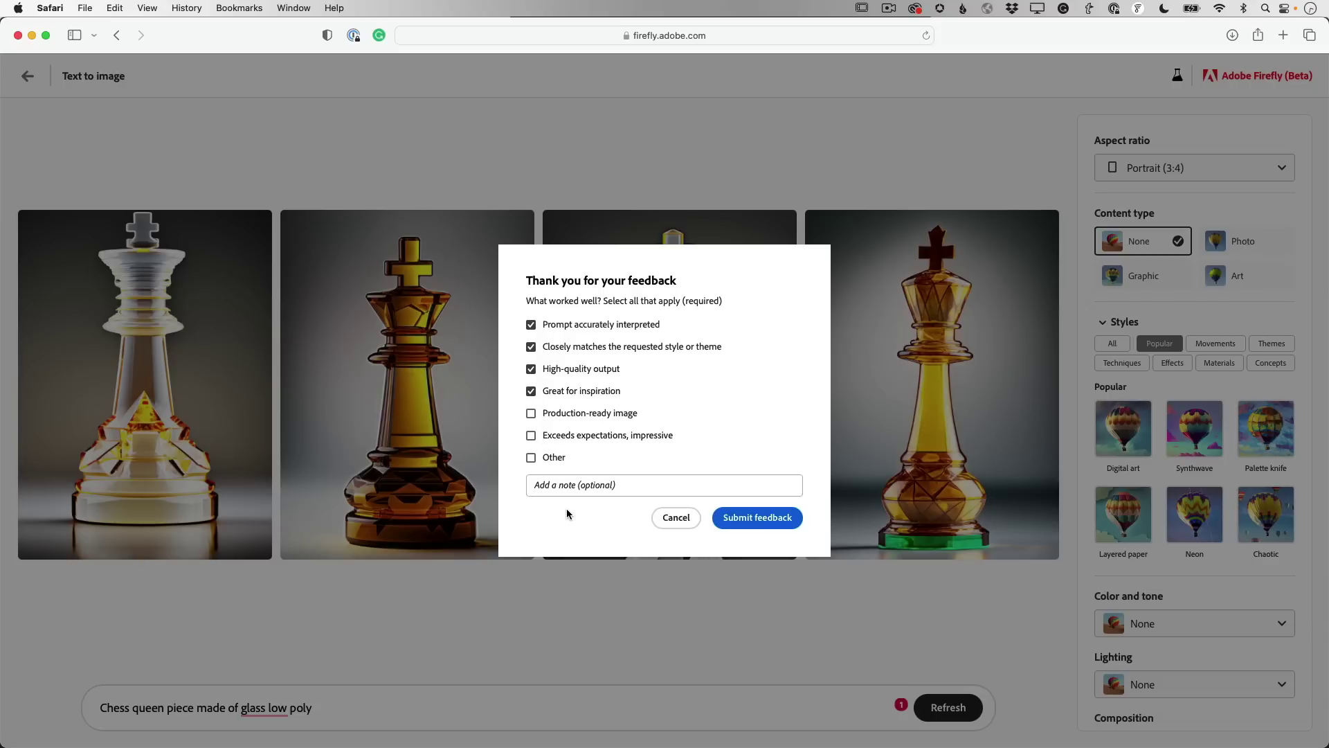
{"action": "left_click", "coordinate": [530, 414]}
{"action": "left_click", "coordinate": [757, 518]}
Step: Start a thumbs-down problem report for the second image, then cancel it unsent
{"action": "mouse_move", "coordinate": [468, 551]}
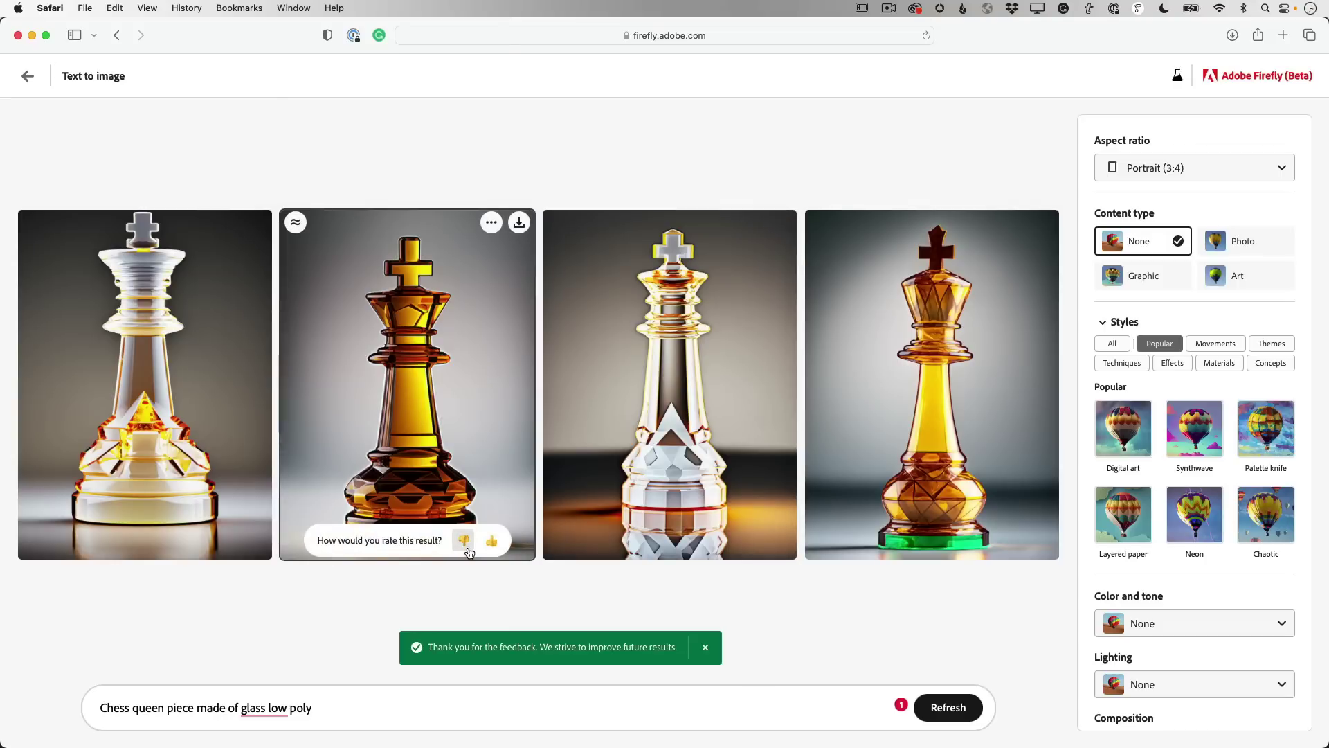
{"action": "left_click", "coordinate": [465, 544]}
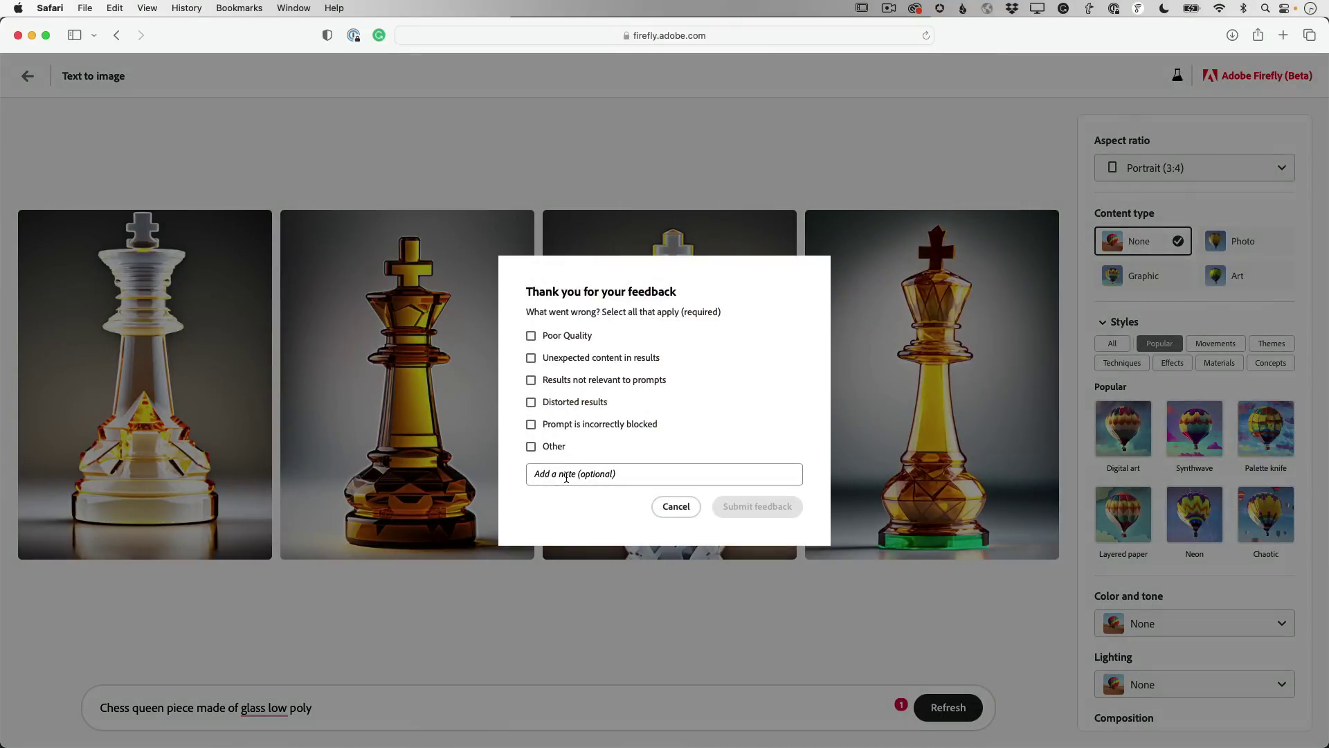
{"action": "left_click", "coordinate": [676, 506]}
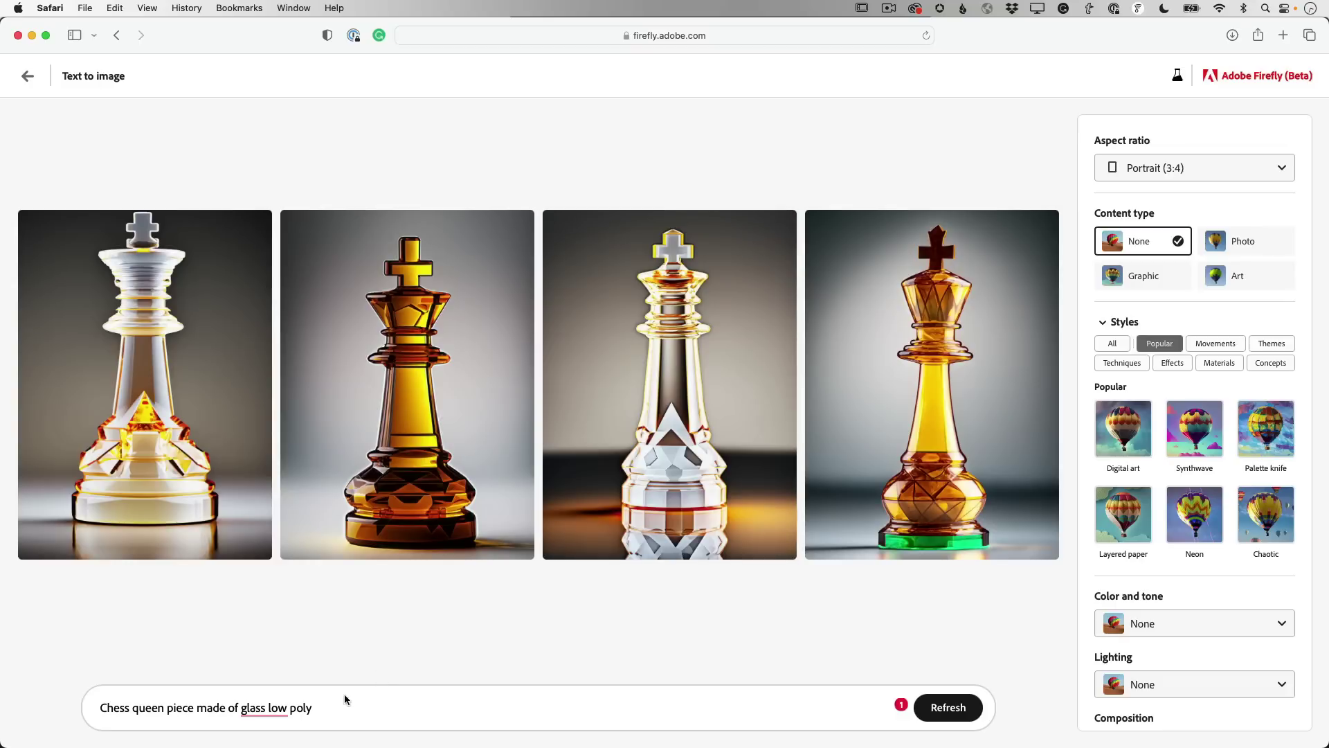
Step: Replace the prompt with '1920's camera in a 2023 coffee shop' and generate four images
{"action": "triple_click", "coordinate": [332, 712]}
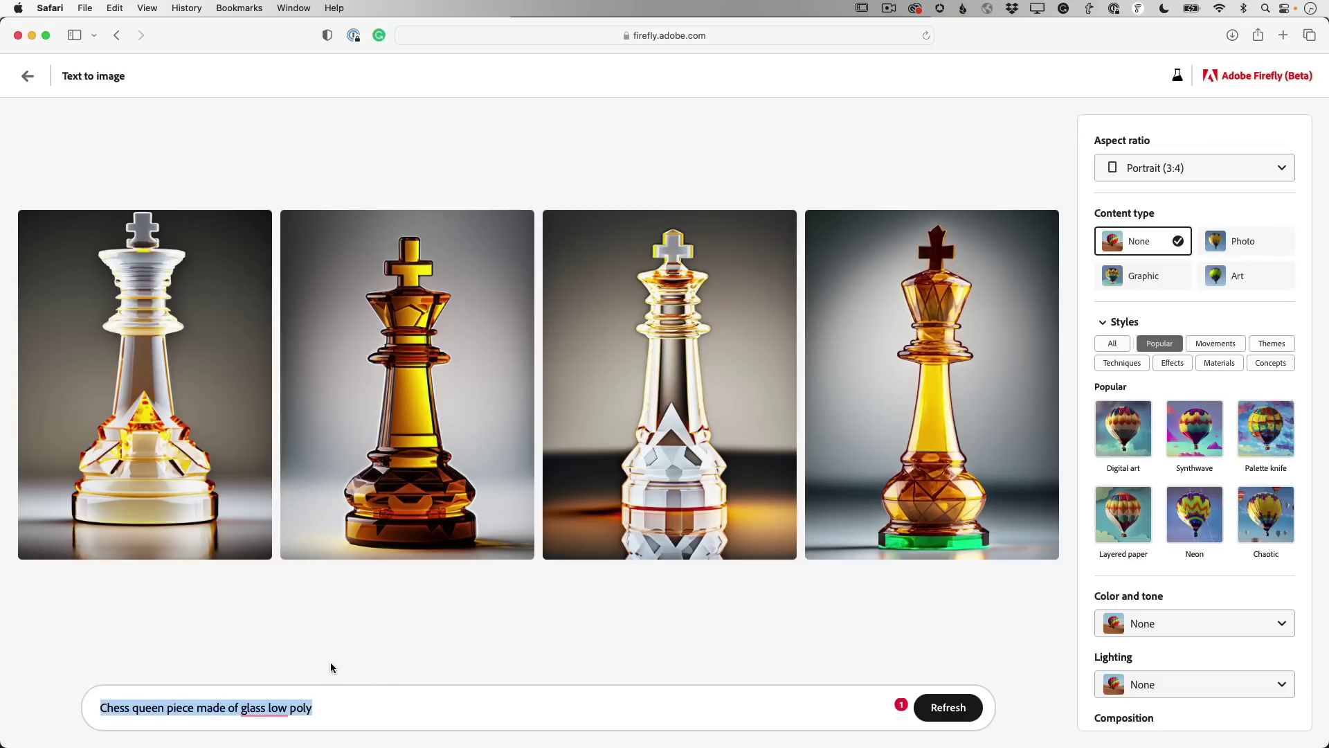
{"action": "type", "text": "1920"}
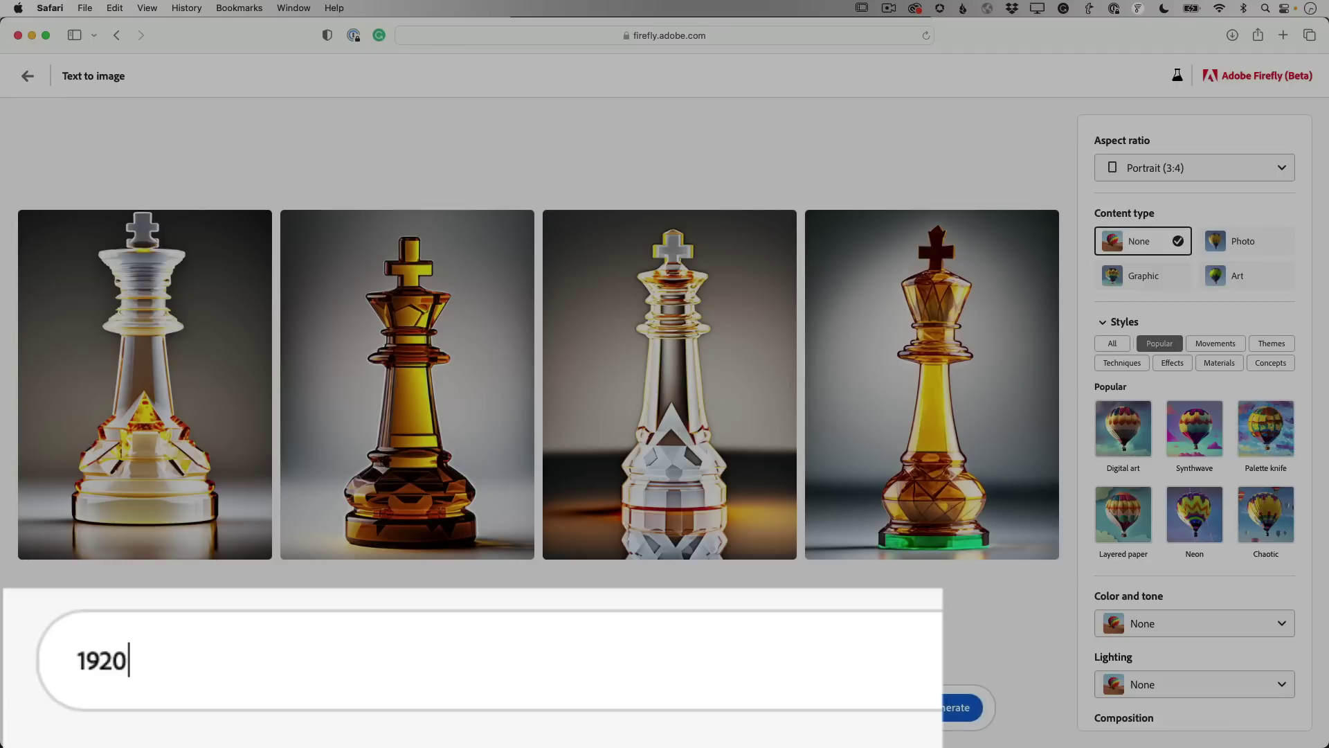
{"action": "type", "text": "'s camera in a 20"}
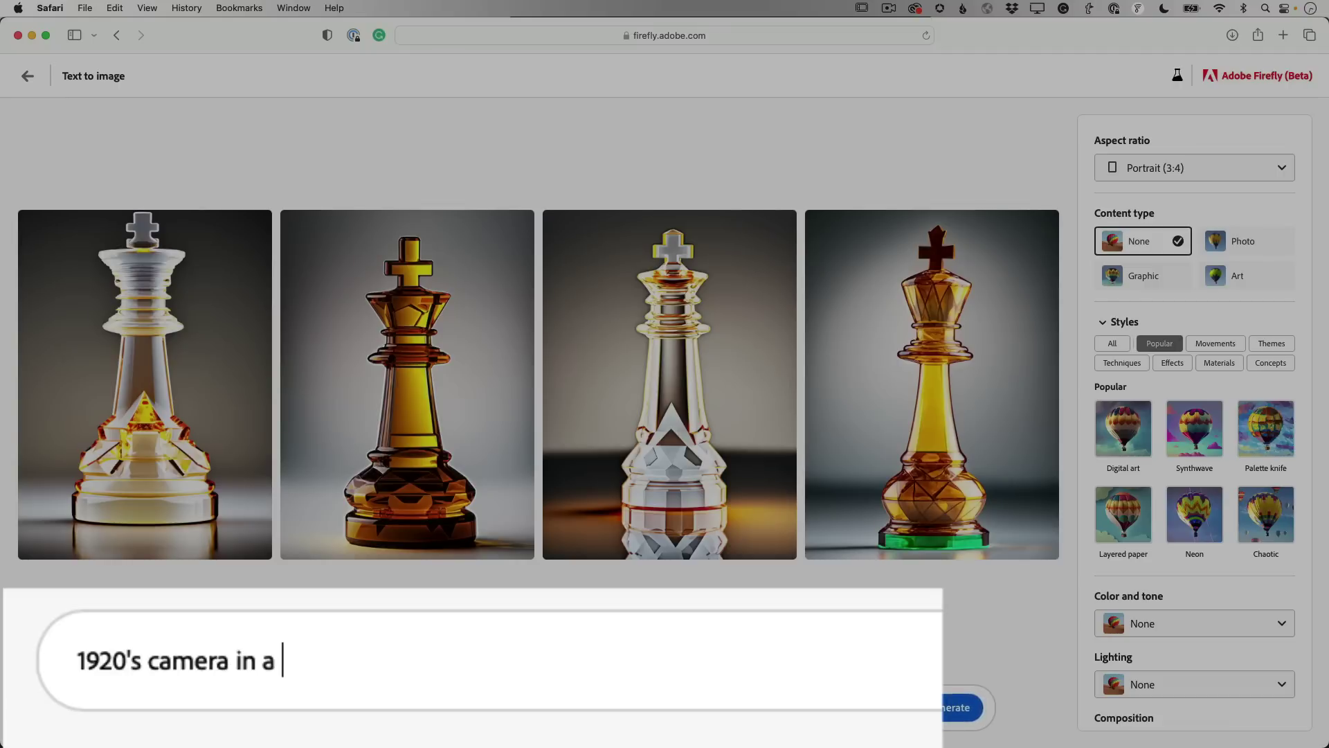
{"action": "type", "text": "23 coffee shop"}
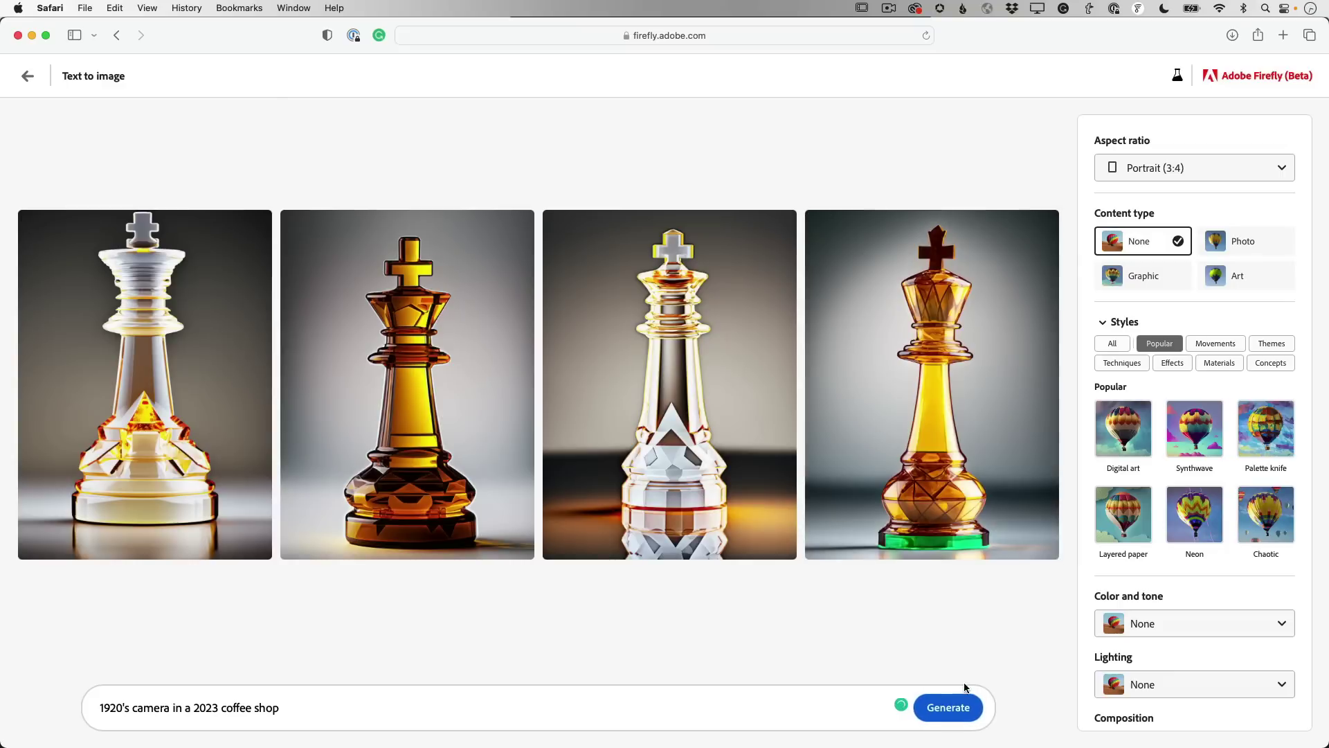
{"action": "left_click", "coordinate": [961, 703]}
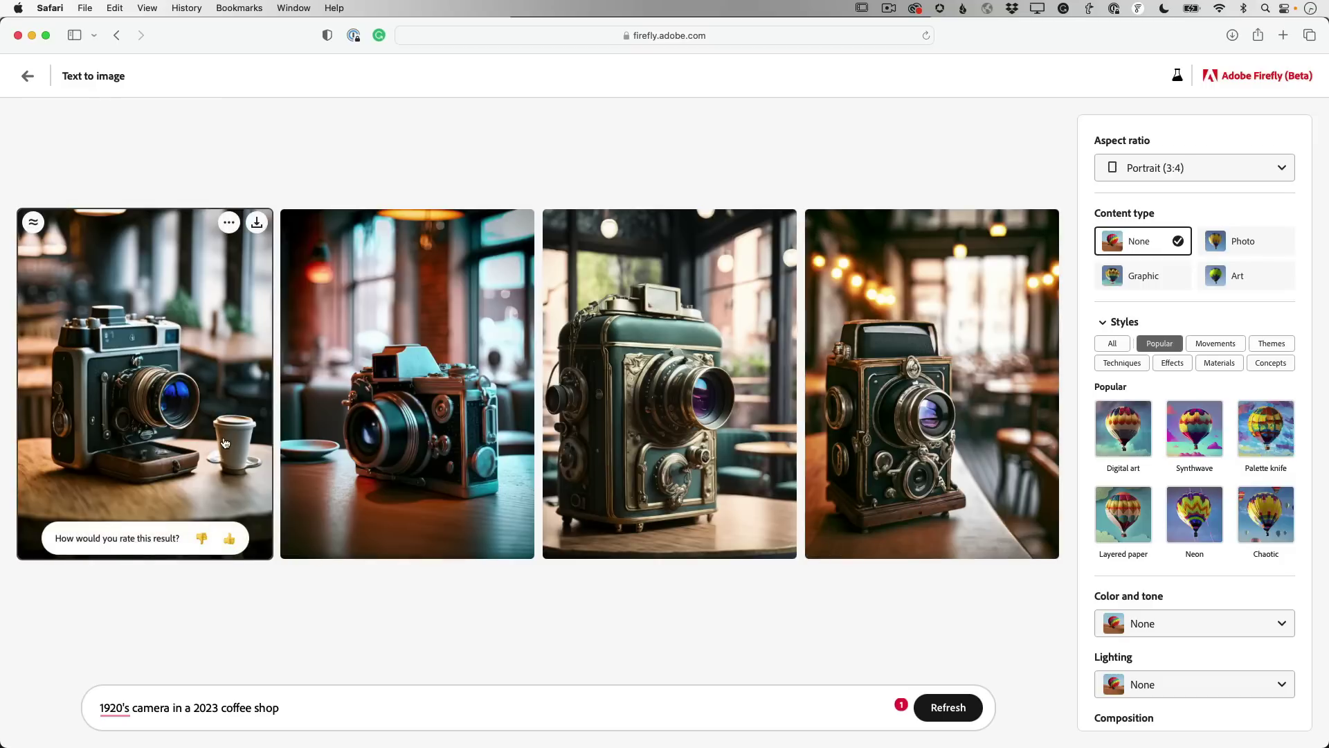
Step: Append 'with a latte on the table' to the prompt and regenerate the images
{"action": "left_click", "coordinate": [310, 704]}
{"action": "type", "text": "with a co"}
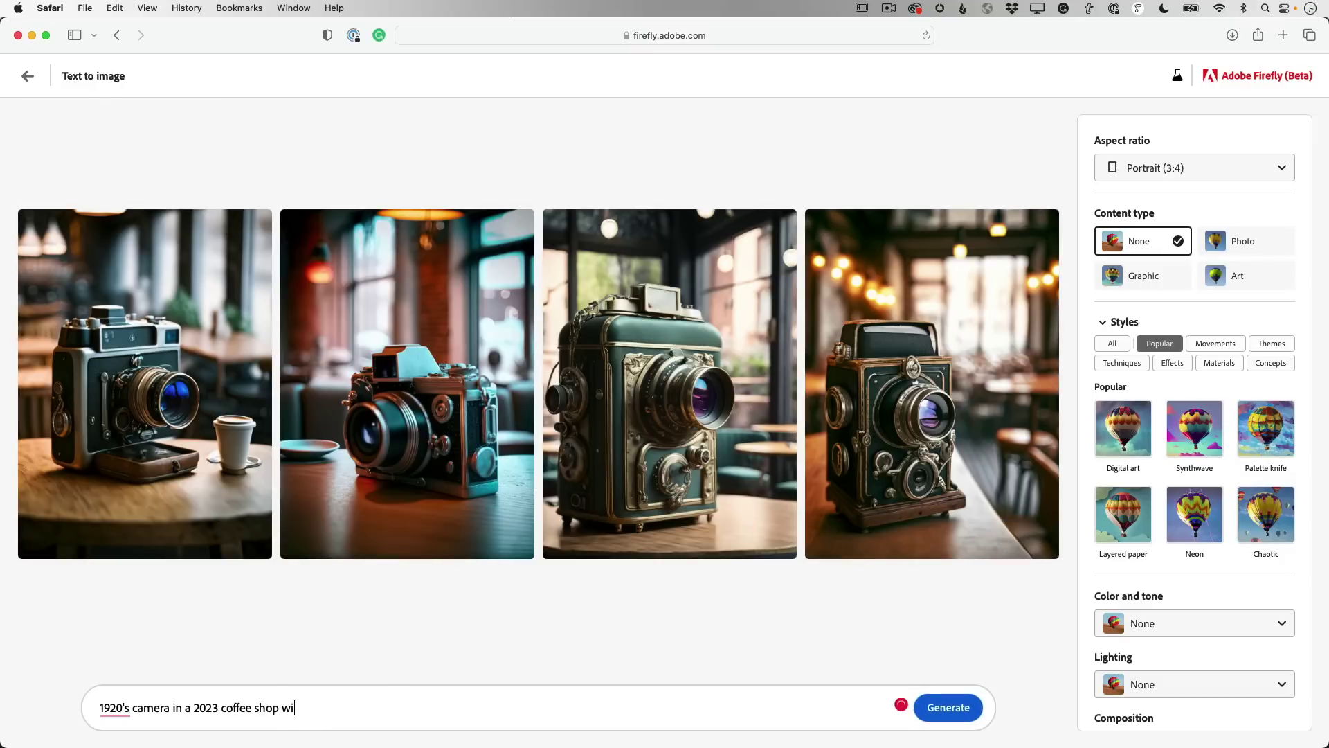
{"action": "key", "text": "BackSpace"}
{"action": "key", "text": "BackSpace"}
{"action": "type", "text": "latte on the table"}
{"action": "left_click", "coordinate": [948, 707]}
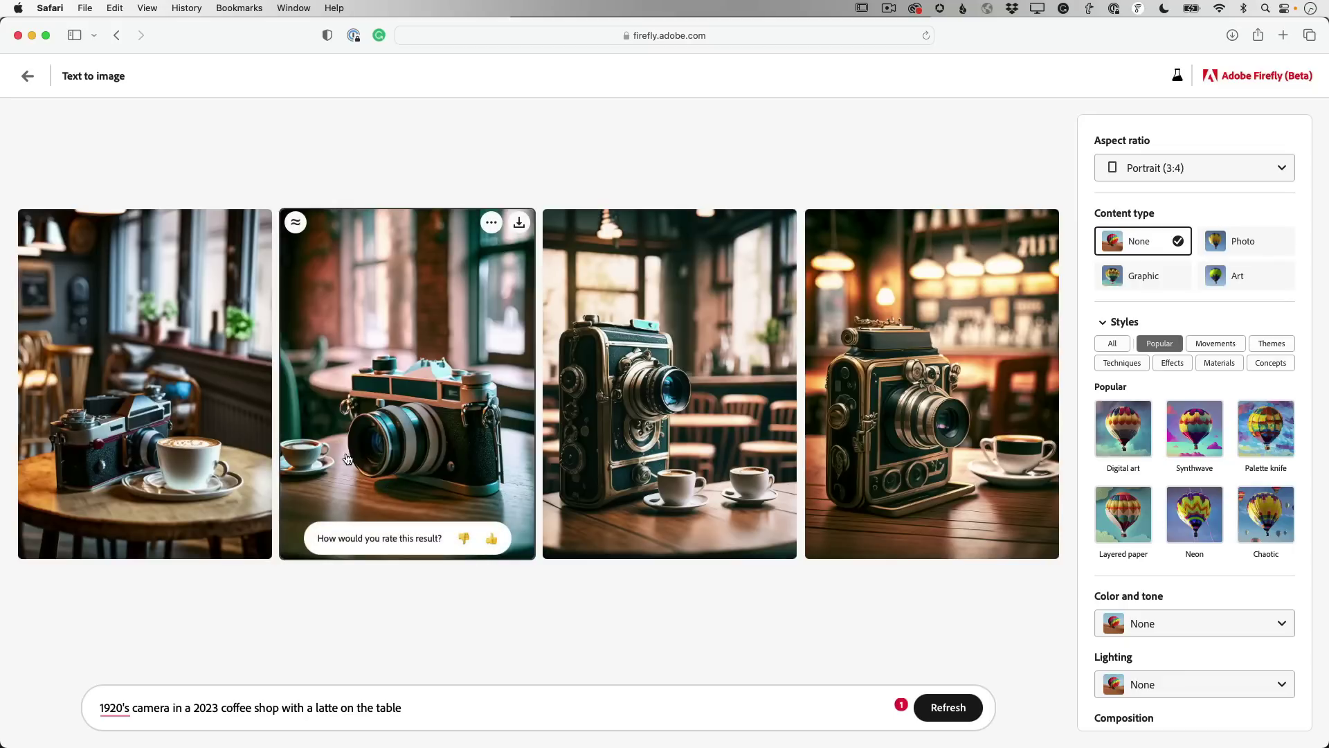
Step: Change the prompt to 'with a large latte on the table' and regenerate the images
{"action": "left_click", "coordinate": [316, 708]}
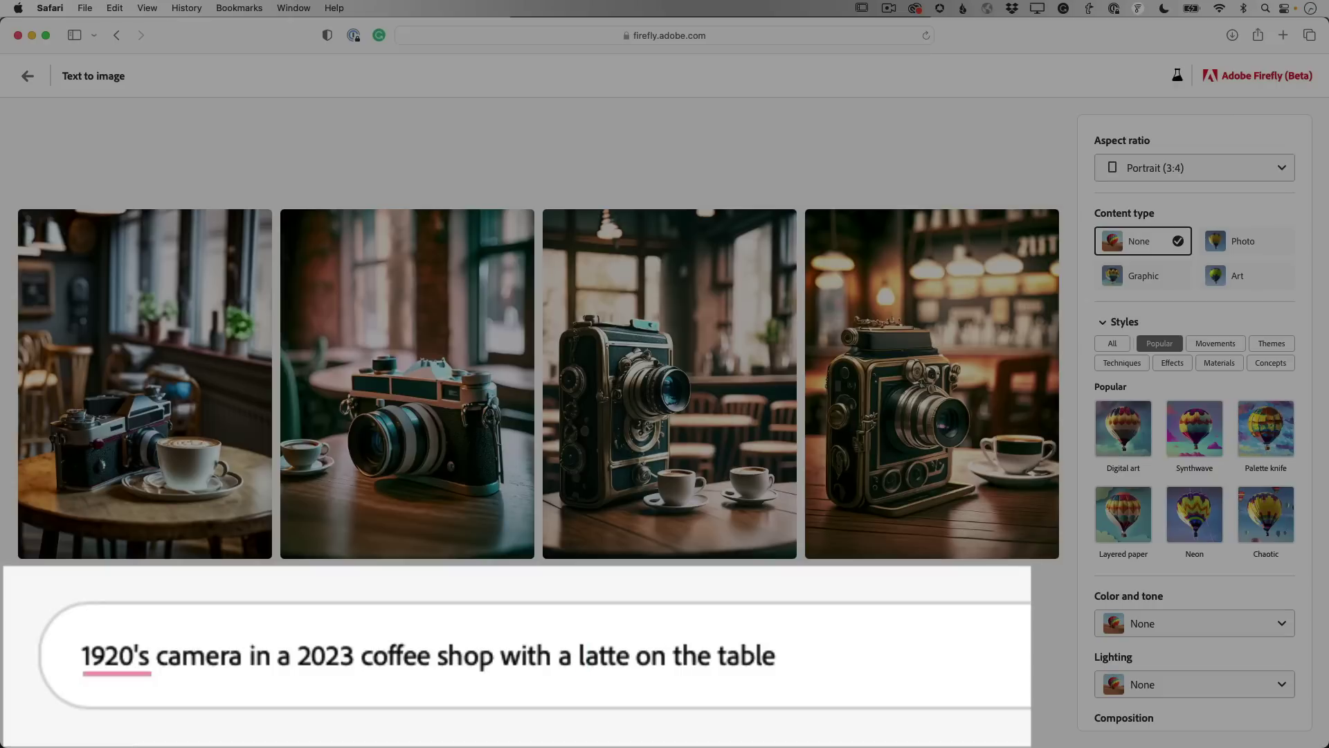
{"action": "type", "text": "larger"}
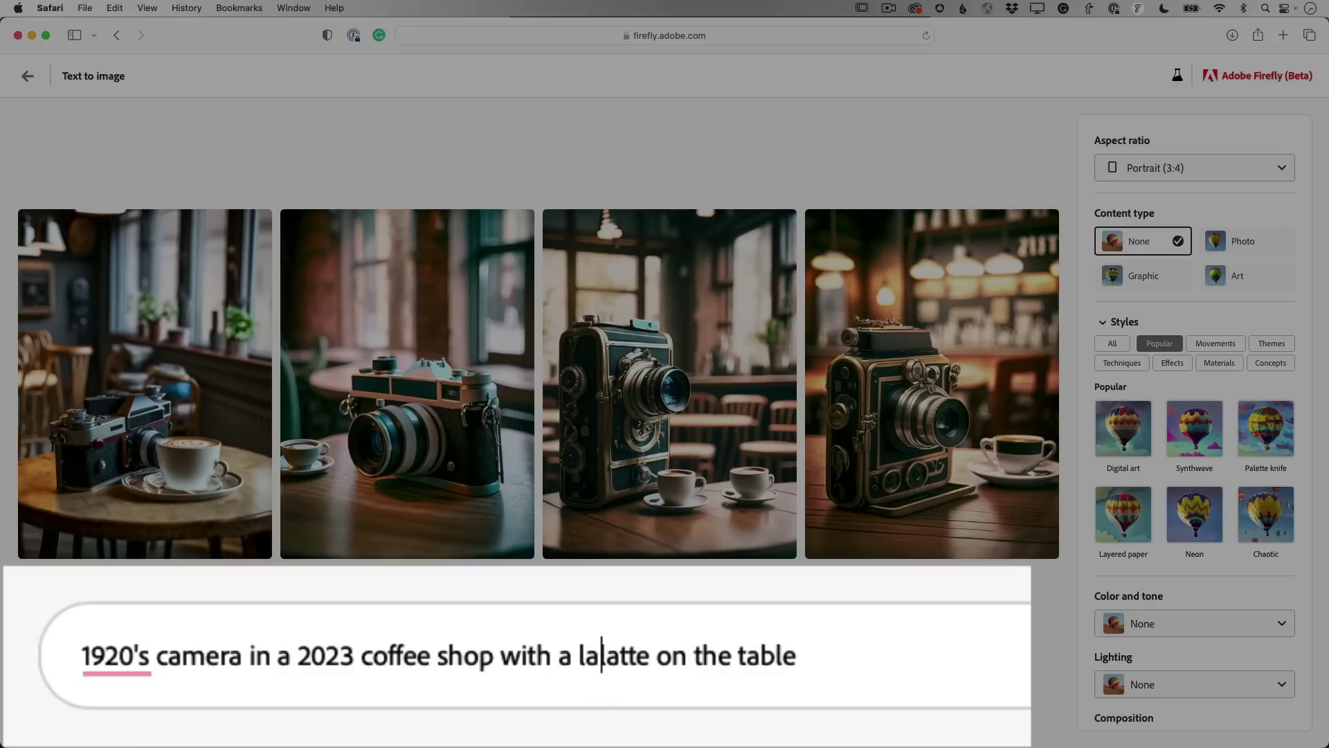
{"action": "key", "text": "BackSpace"}
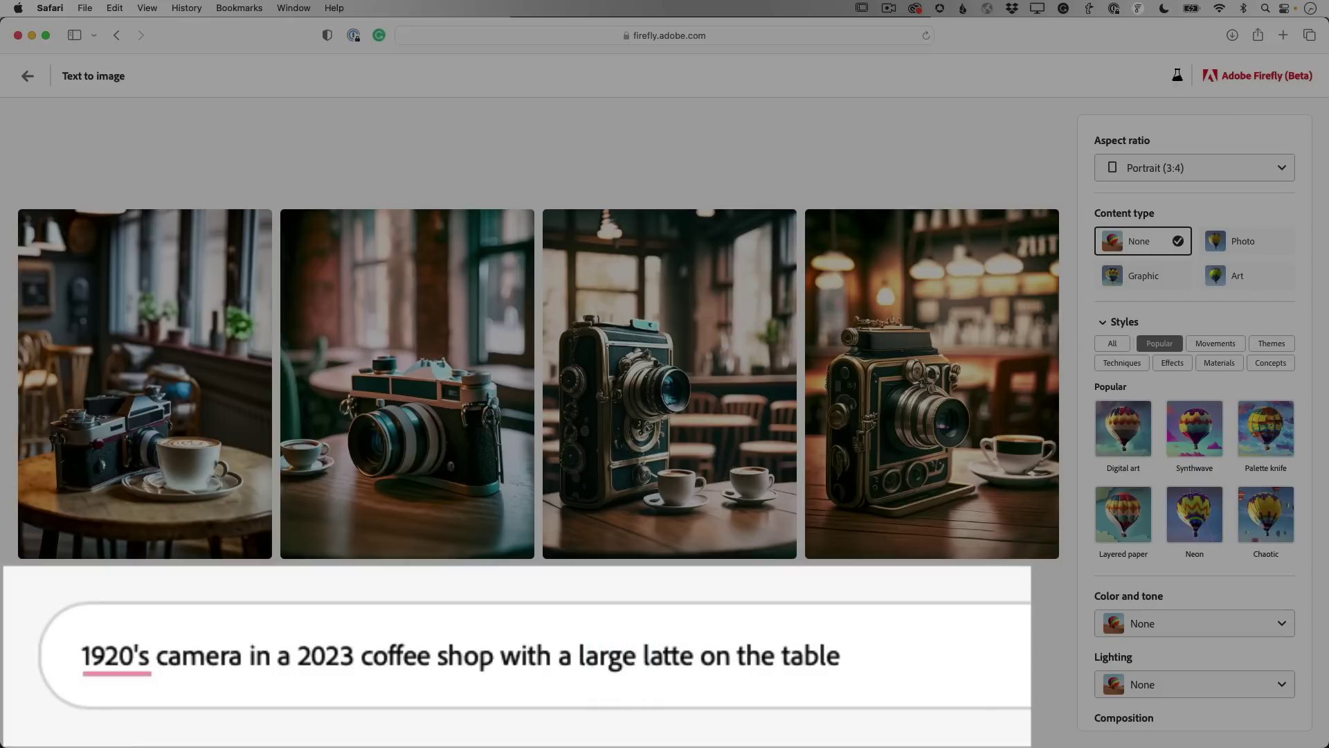
{"action": "key", "text": "Return"}
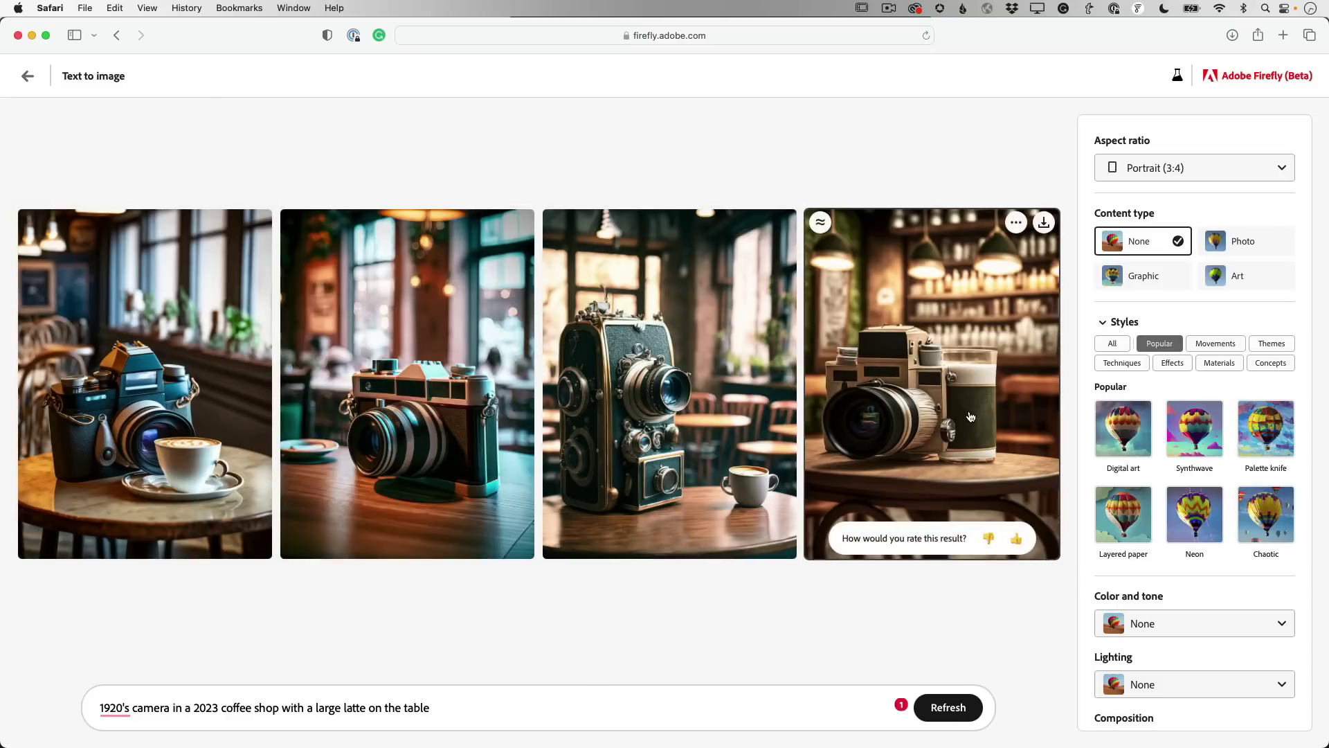
{"action": "mouse_move", "coordinate": [168, 484]}
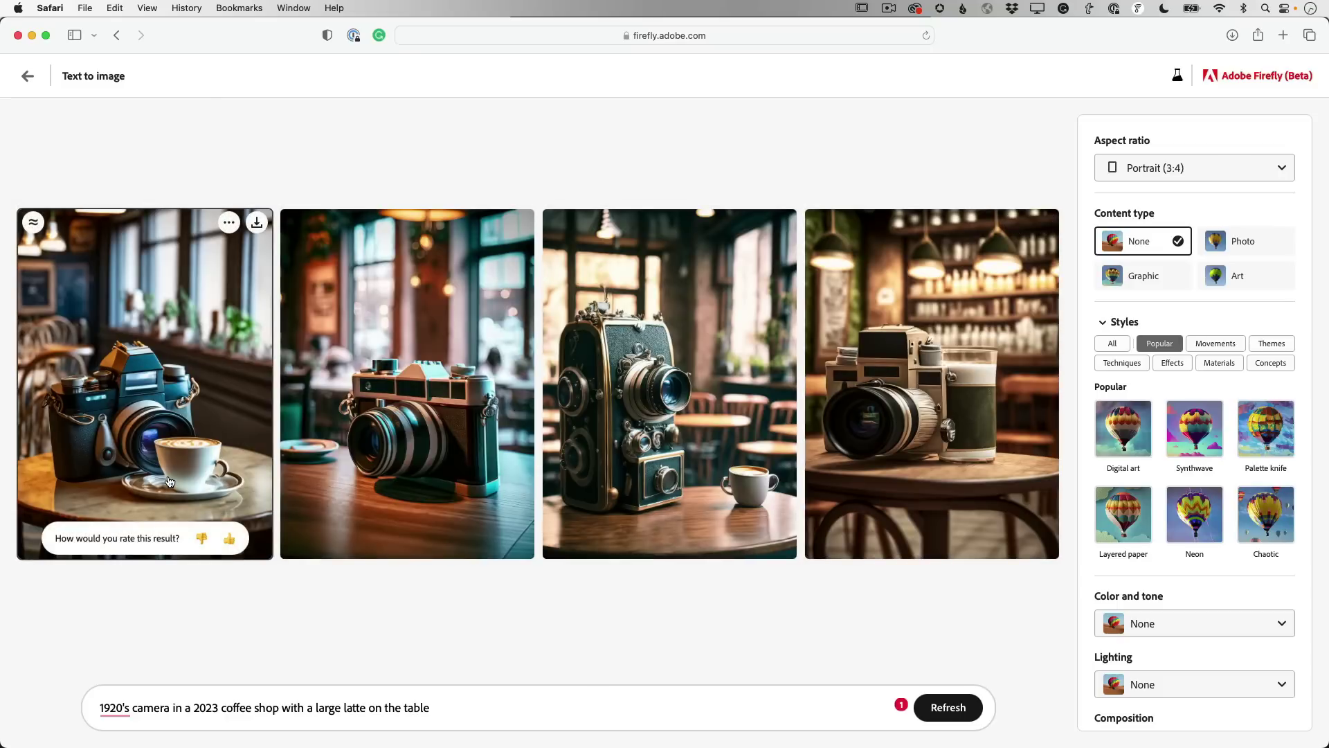
{"action": "mouse_move", "coordinate": [682, 487]}
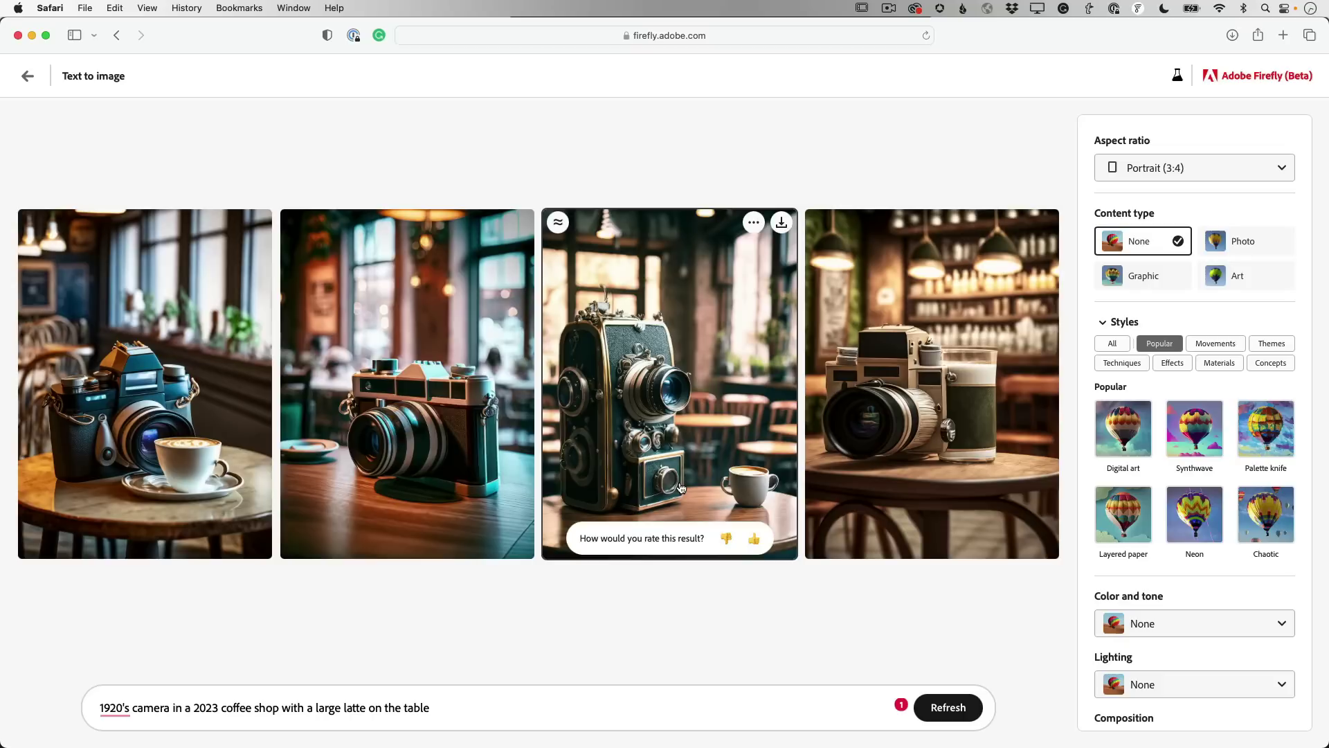
Step: Generate variations similar to the first camera image
{"action": "mouse_move", "coordinate": [169, 286]}
{"action": "left_click", "coordinate": [33, 222]}
{"action": "mouse_move", "coordinate": [534, 744]}
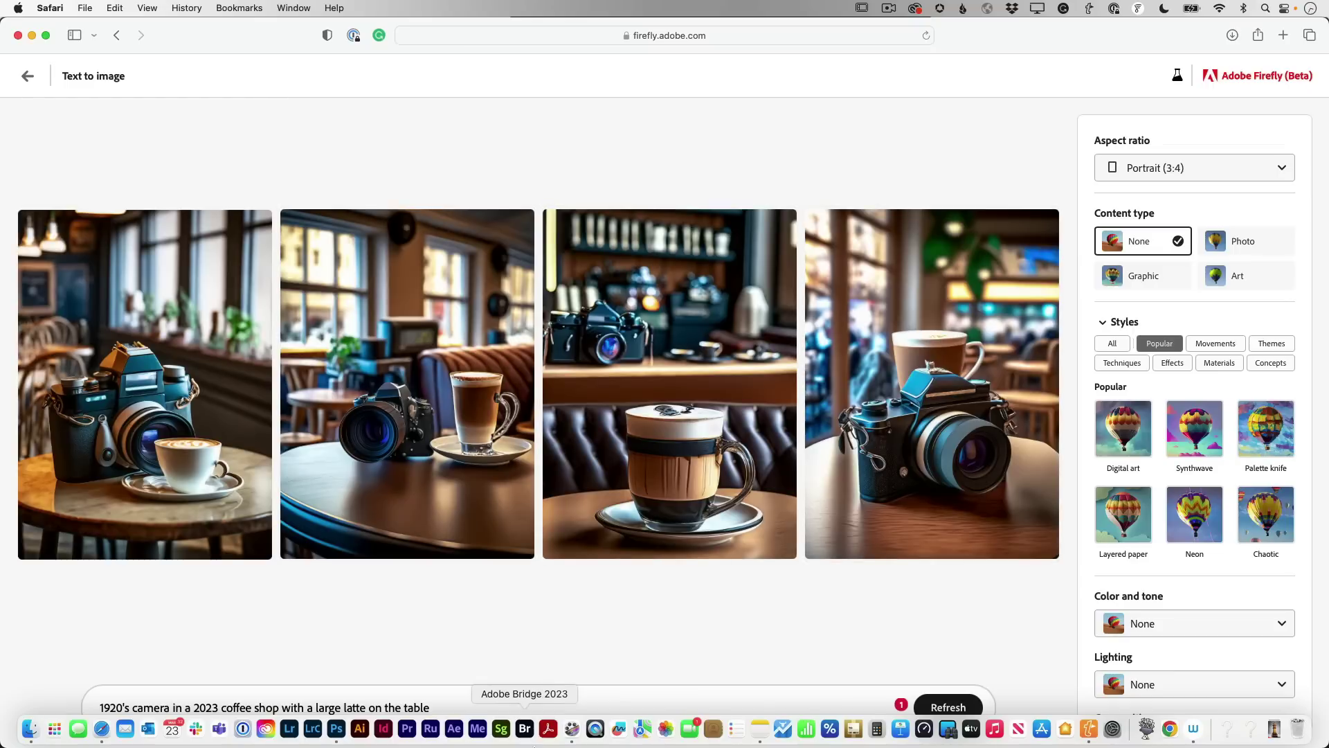
Step: Download the fourth and second camera images, then select the whole prompt
{"action": "mouse_move", "coordinate": [1045, 225]}
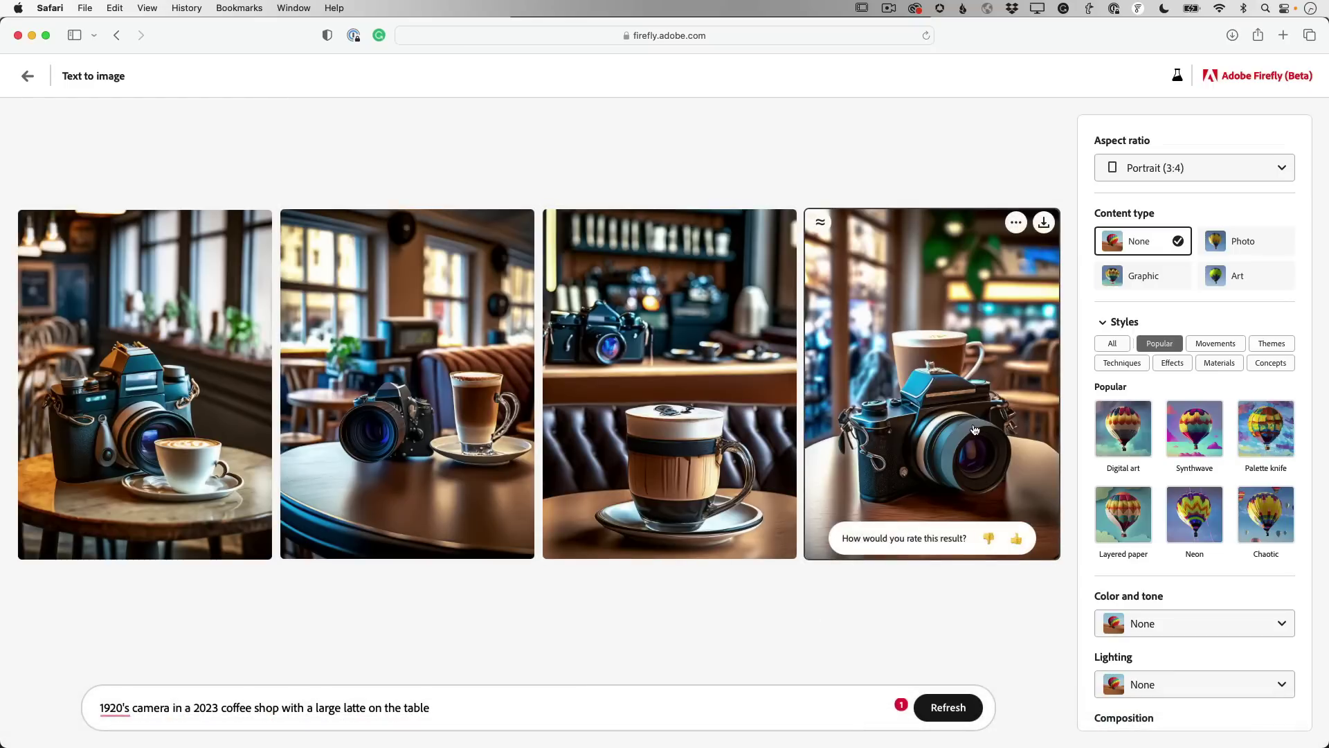
{"action": "left_click", "coordinate": [1044, 223]}
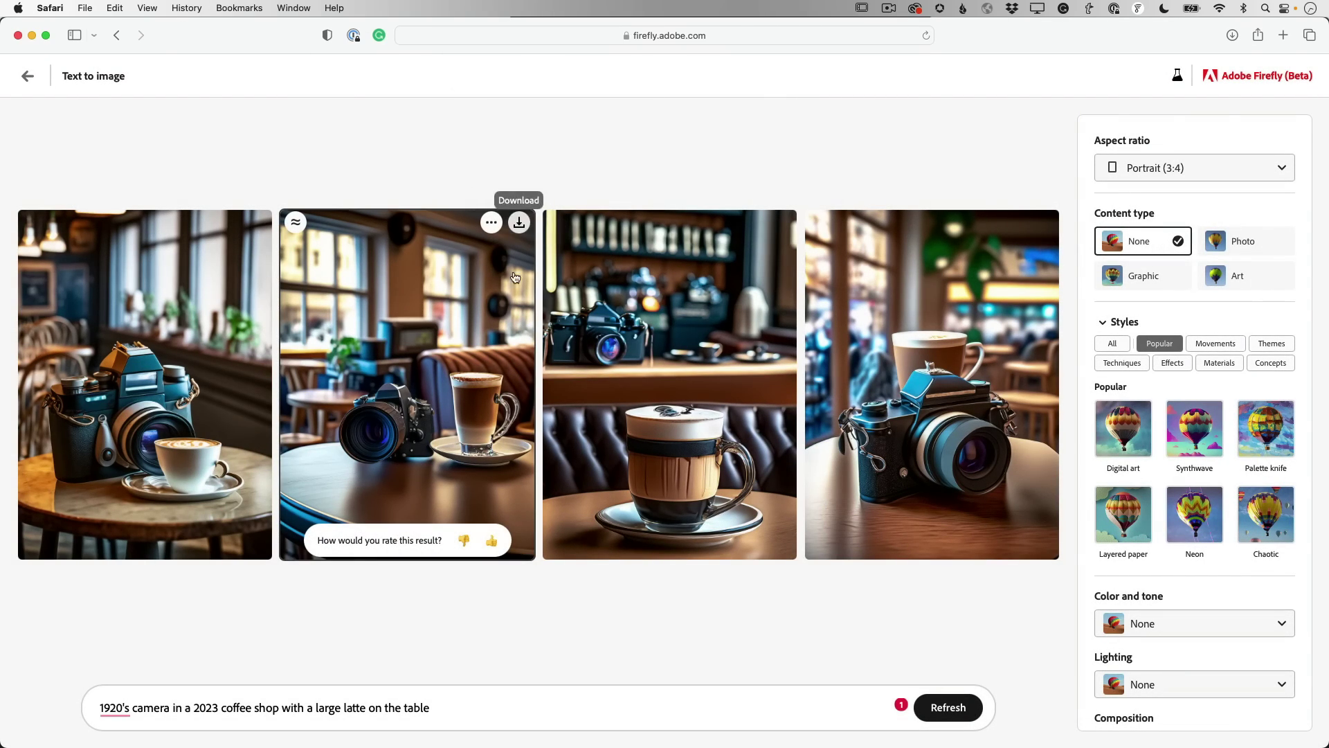
{"action": "left_click", "coordinate": [519, 223]}
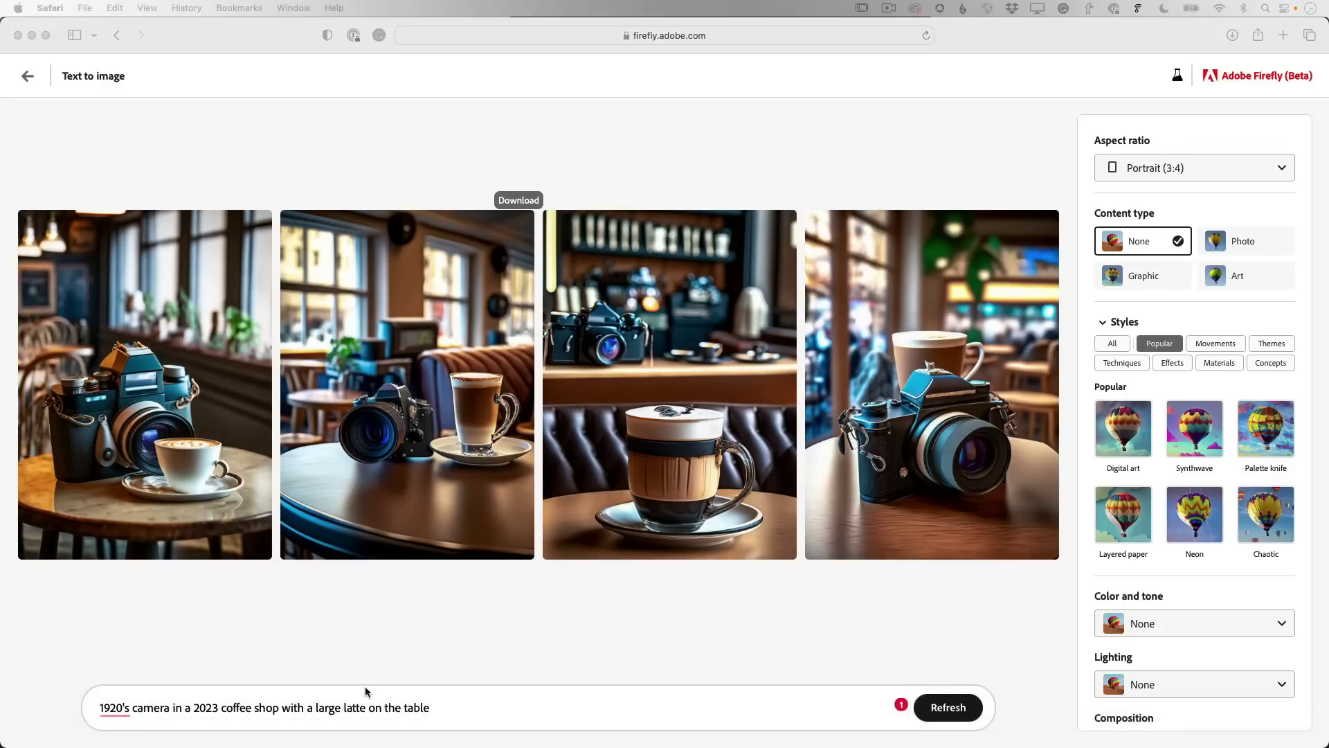
{"action": "left_click", "coordinate": [439, 700]}
{"action": "key", "text": "super+a"}
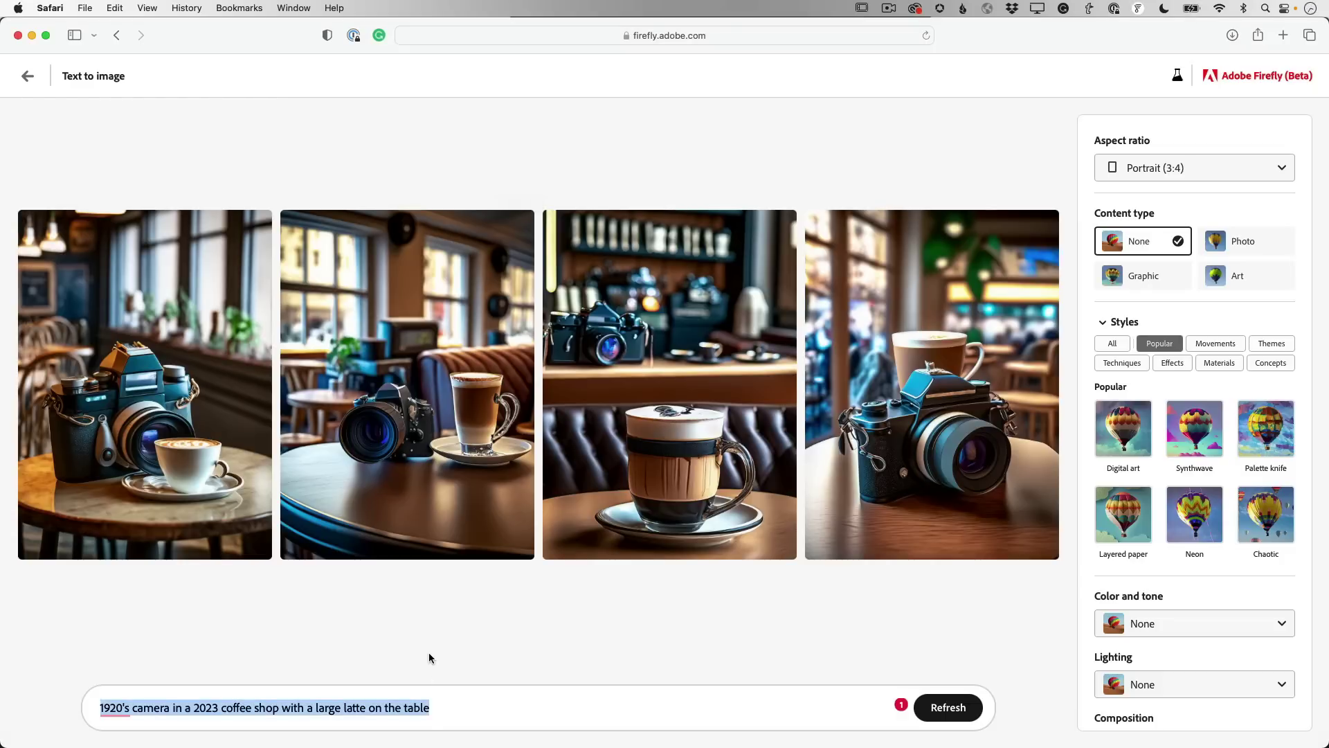
Step: Paste the 'two front-facing highly detailed cyborg' spaceship prompt, fix its spacing, and generate
{"action": "type", "text": "two+front-facing highly detailed cyborg with a human endoskeleton lights entering a spaceship in the distance"}
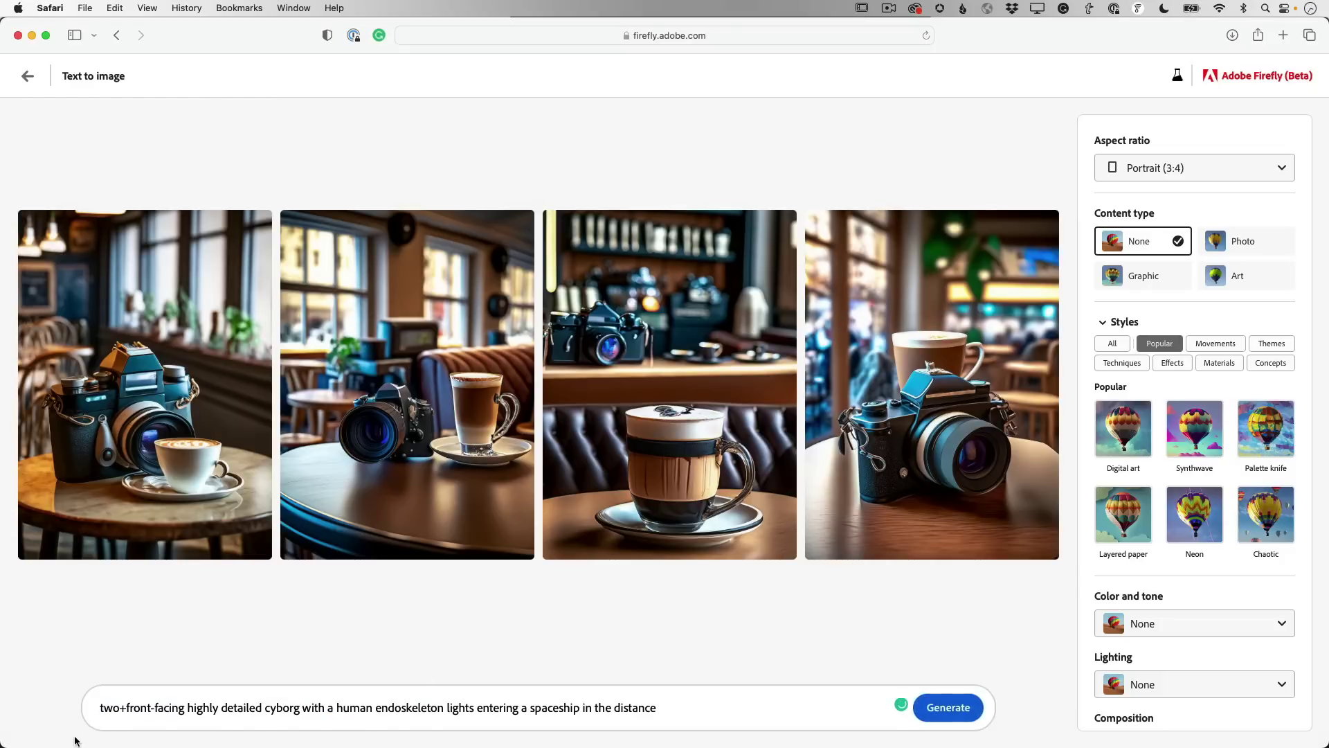
{"action": "left_click", "coordinate": [128, 707]}
{"action": "key", "text": "BackSpace"}
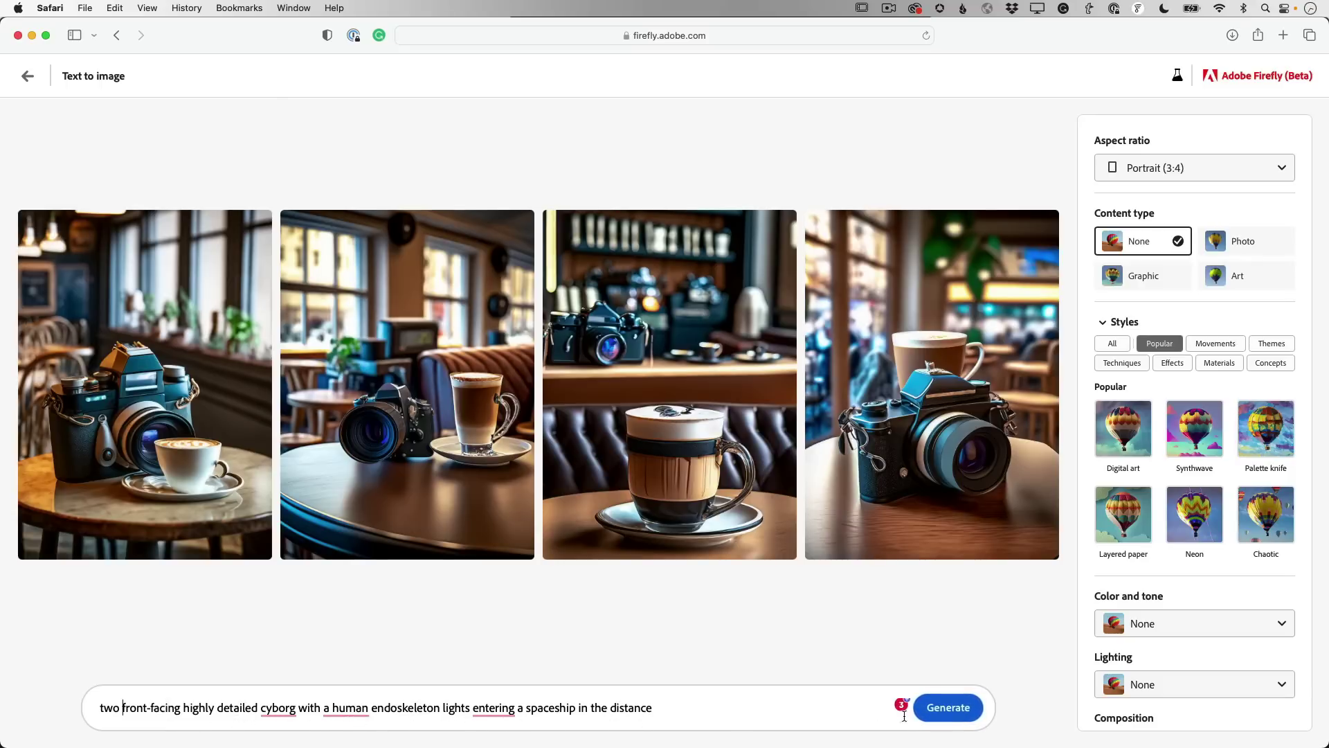
{"action": "left_click", "coordinate": [930, 710]}
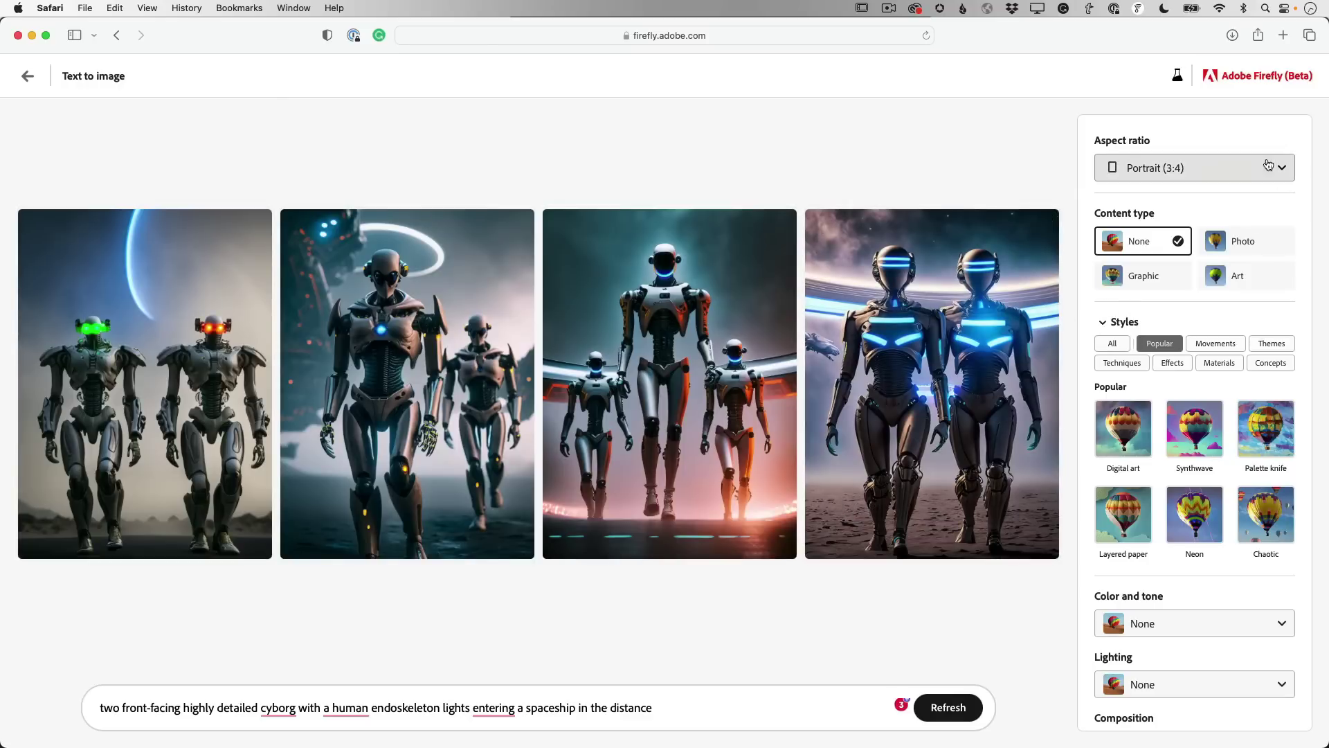
Step: Switch the cyborg images to Widescreen 16:9 aspect ratio with the Photo content type
{"action": "left_click", "coordinate": [1232, 168]}
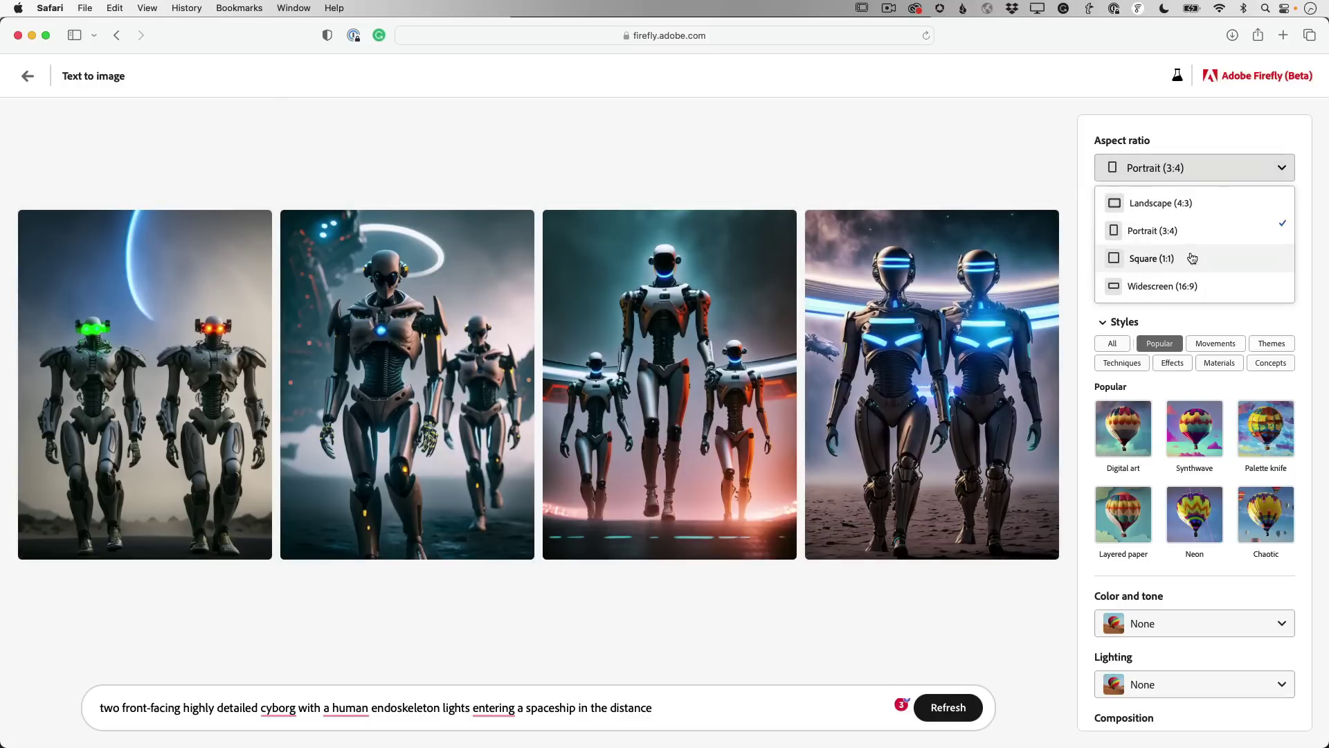
{"action": "left_click", "coordinate": [1186, 286]}
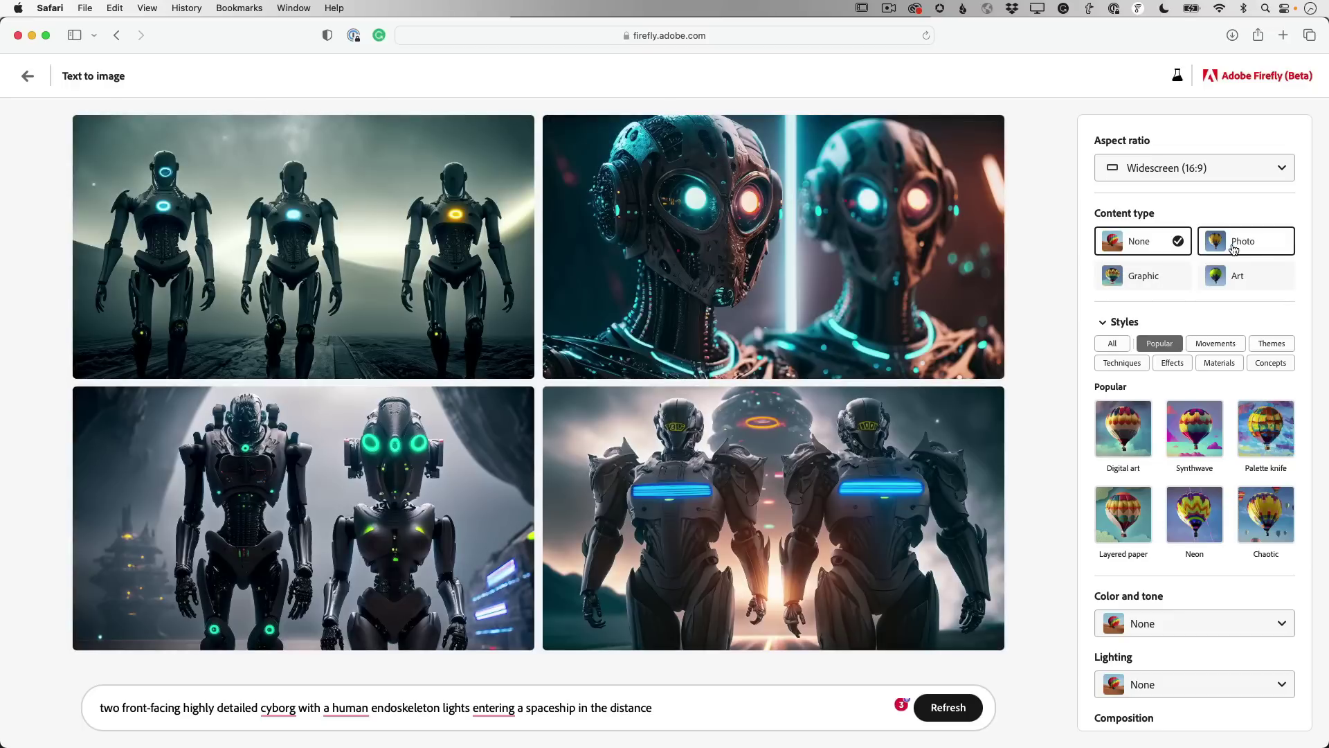
{"action": "left_click", "coordinate": [1234, 249]}
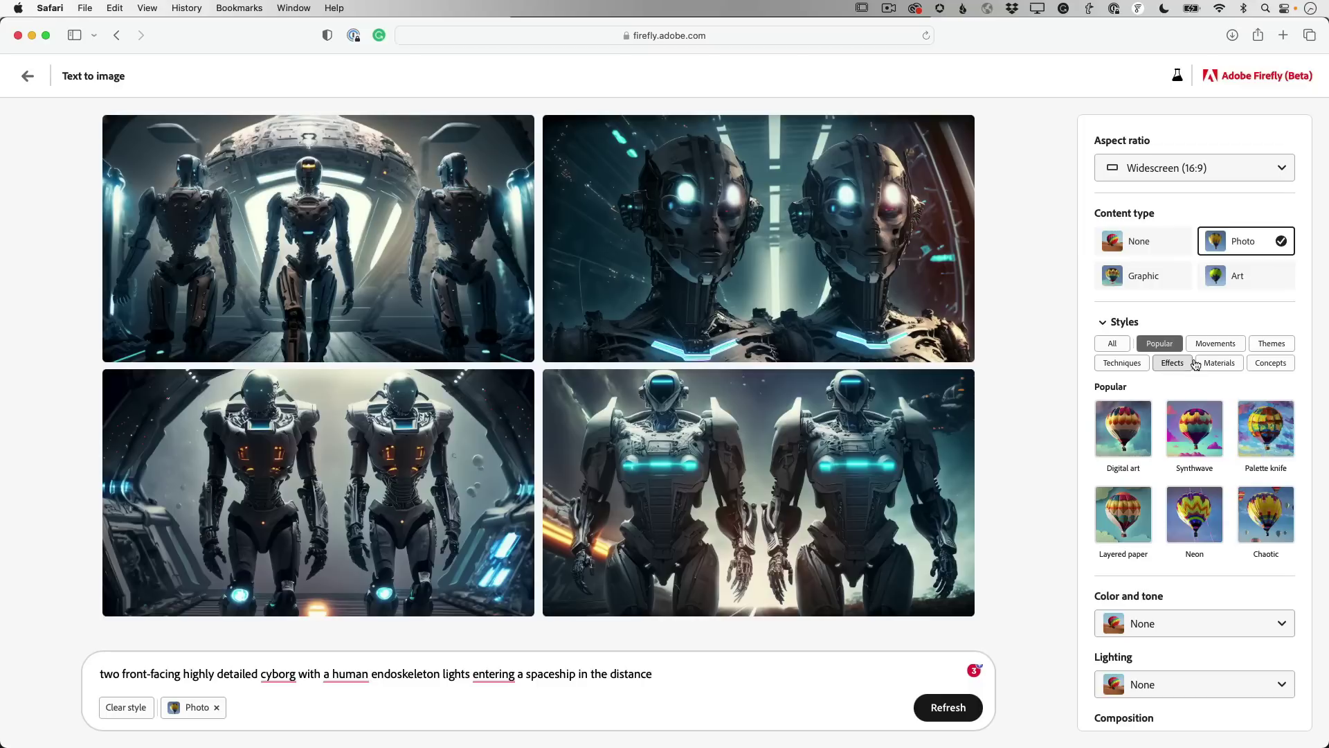
{"action": "left_click", "coordinate": [1216, 343]}
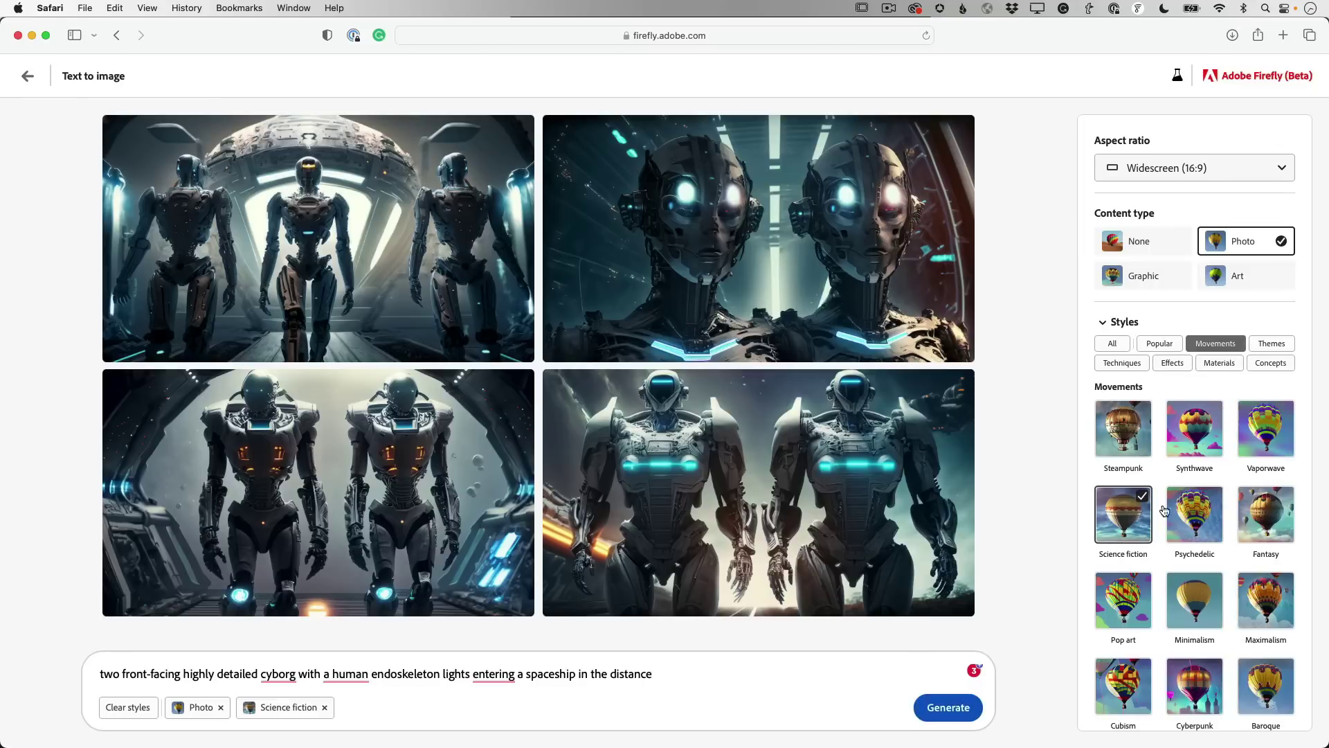
Step: Apply Vibrant color, Golden hour lighting and Blurry background styles, then generate new cyborg images
{"action": "scroll", "coordinate": [1244, 479], "scroll_direction": "down", "scroll_amount": 5}
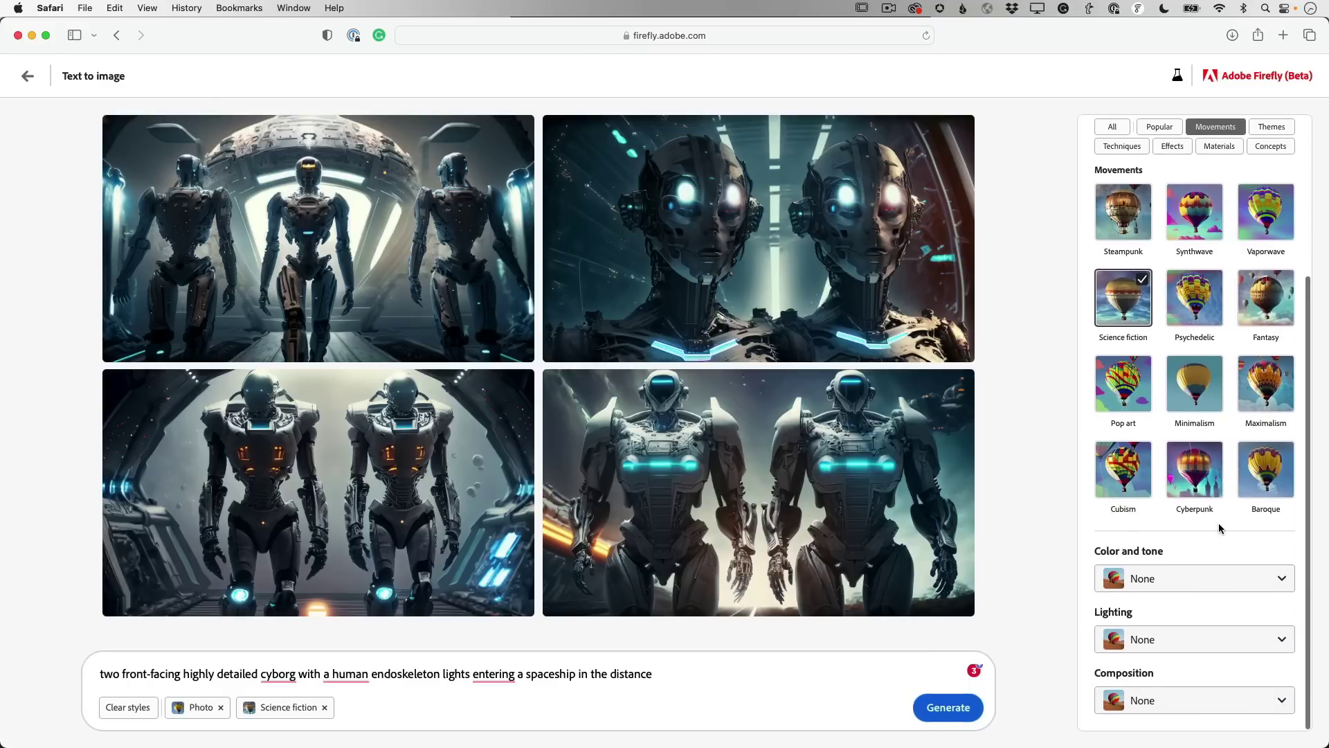
{"action": "left_click", "coordinate": [1182, 585]}
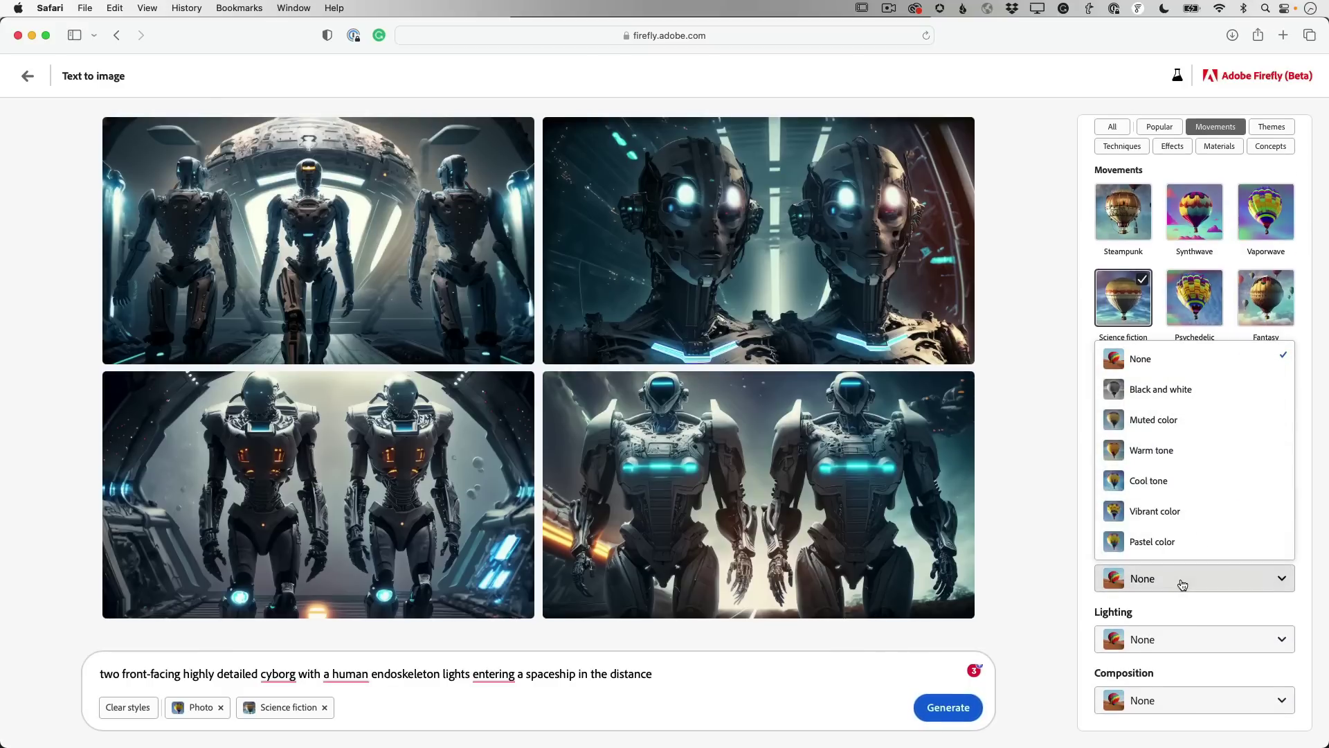
{"action": "left_click", "coordinate": [1174, 512]}
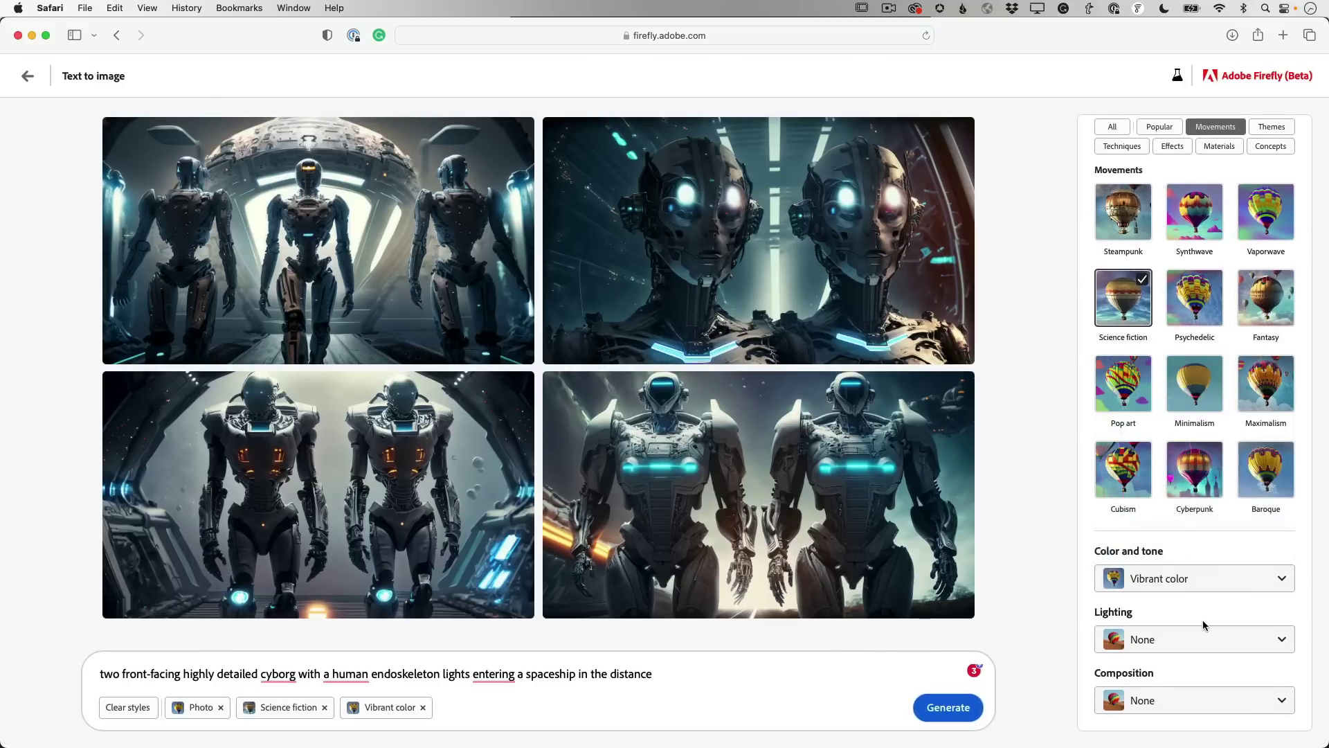
{"action": "left_click", "coordinate": [1190, 639]}
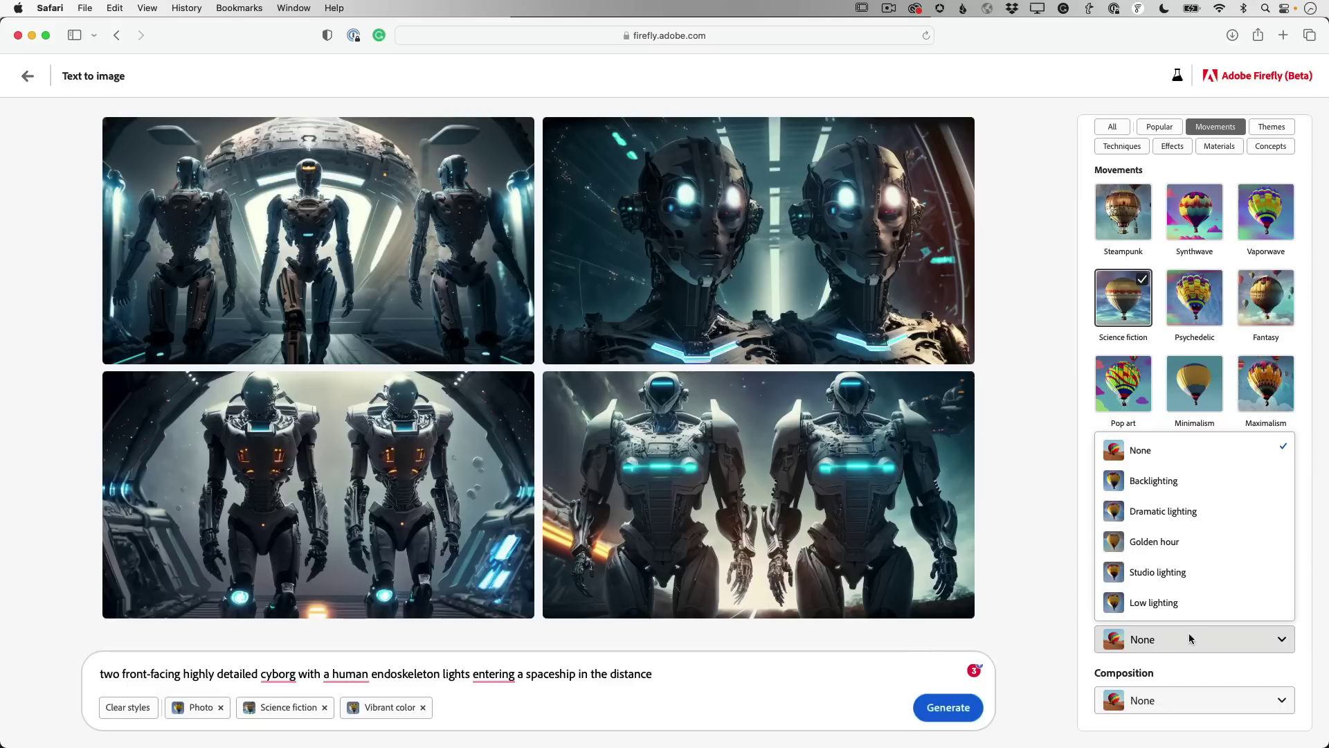
{"action": "left_click", "coordinate": [1170, 542]}
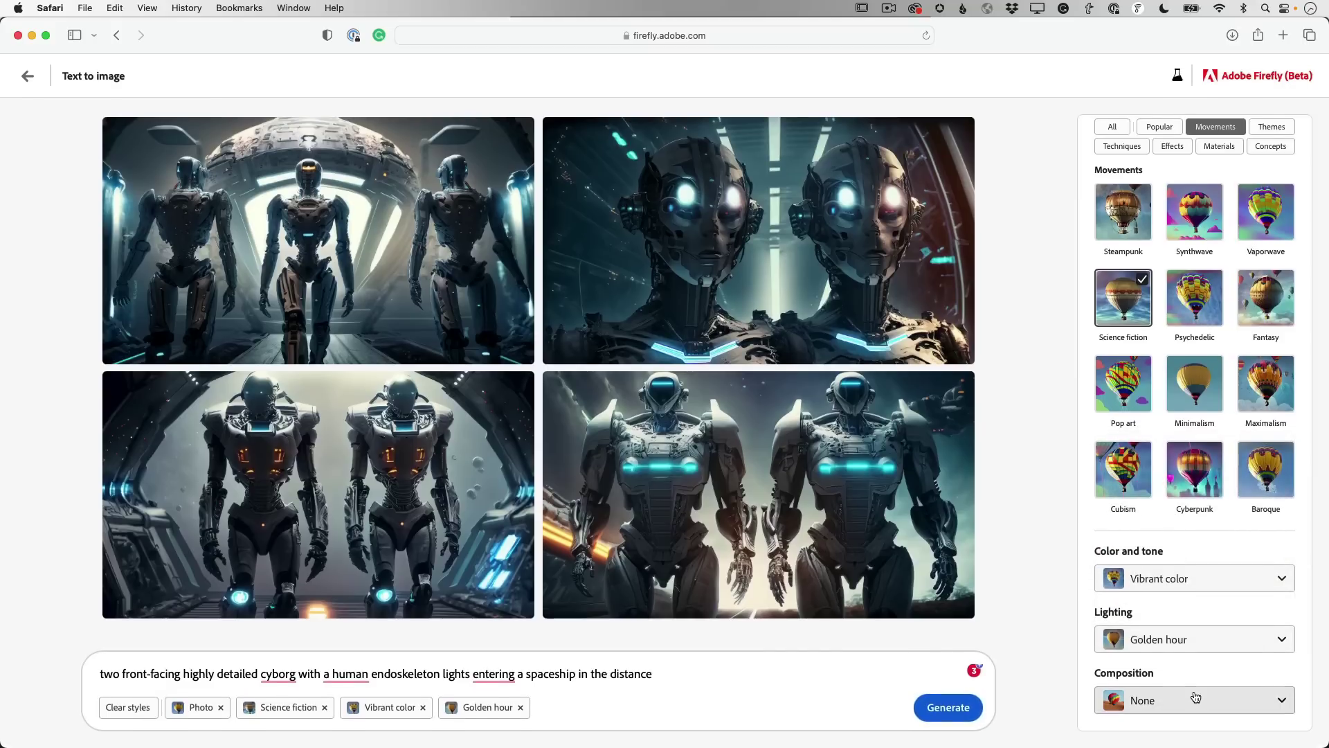
{"action": "left_click", "coordinate": [1195, 699]}
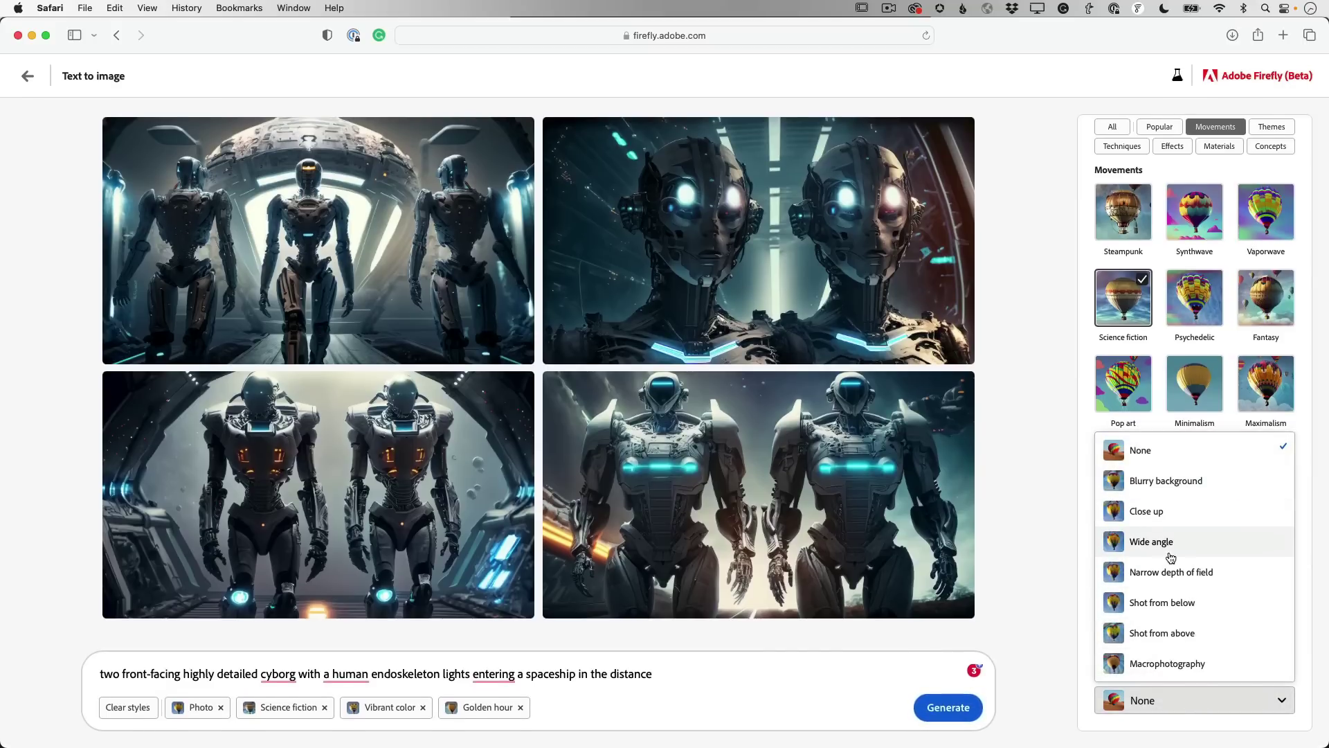
{"action": "left_click", "coordinate": [1160, 482]}
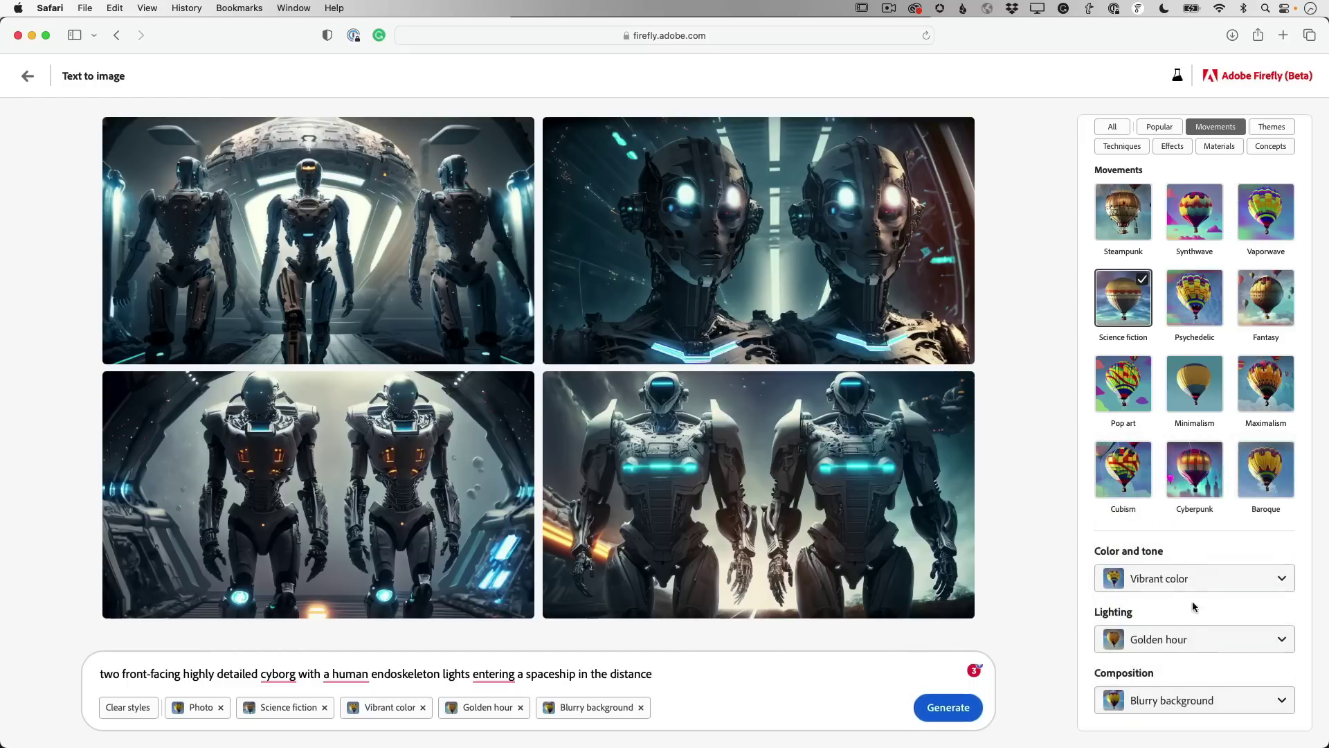
{"action": "left_click", "coordinate": [1150, 700]}
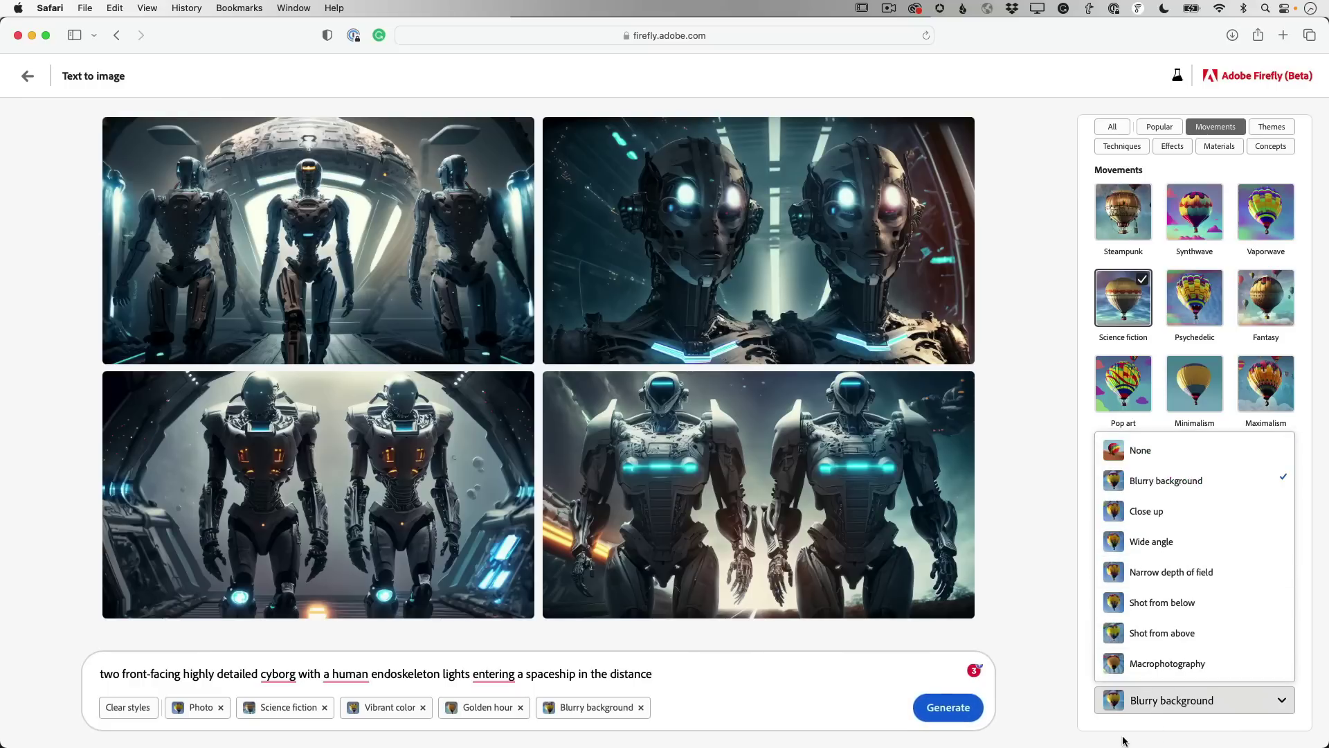
{"action": "left_click", "coordinate": [1053, 716]}
{"action": "left_click", "coordinate": [949, 707]}
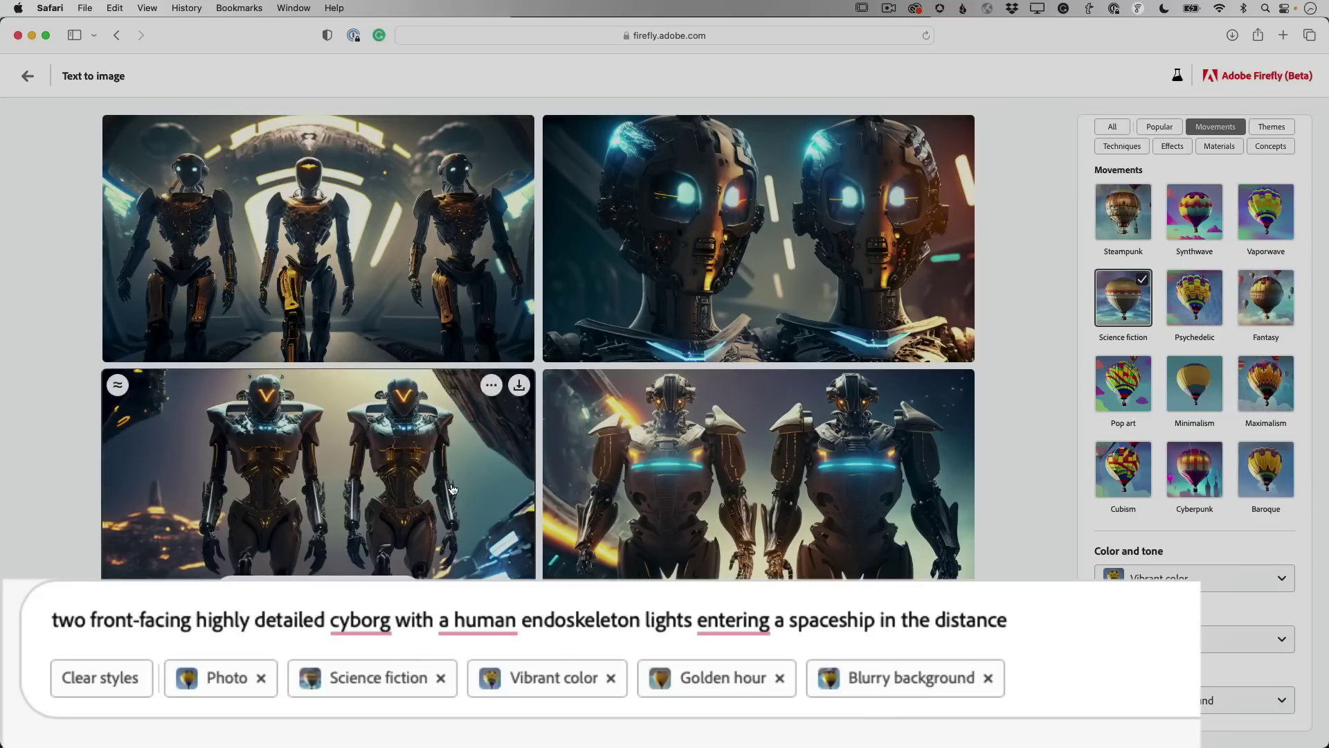
Step: Download the enlarged top-left cyborg image, then regenerate a fresh batch for the same prompt
{"action": "mouse_move", "coordinate": [341, 240]}
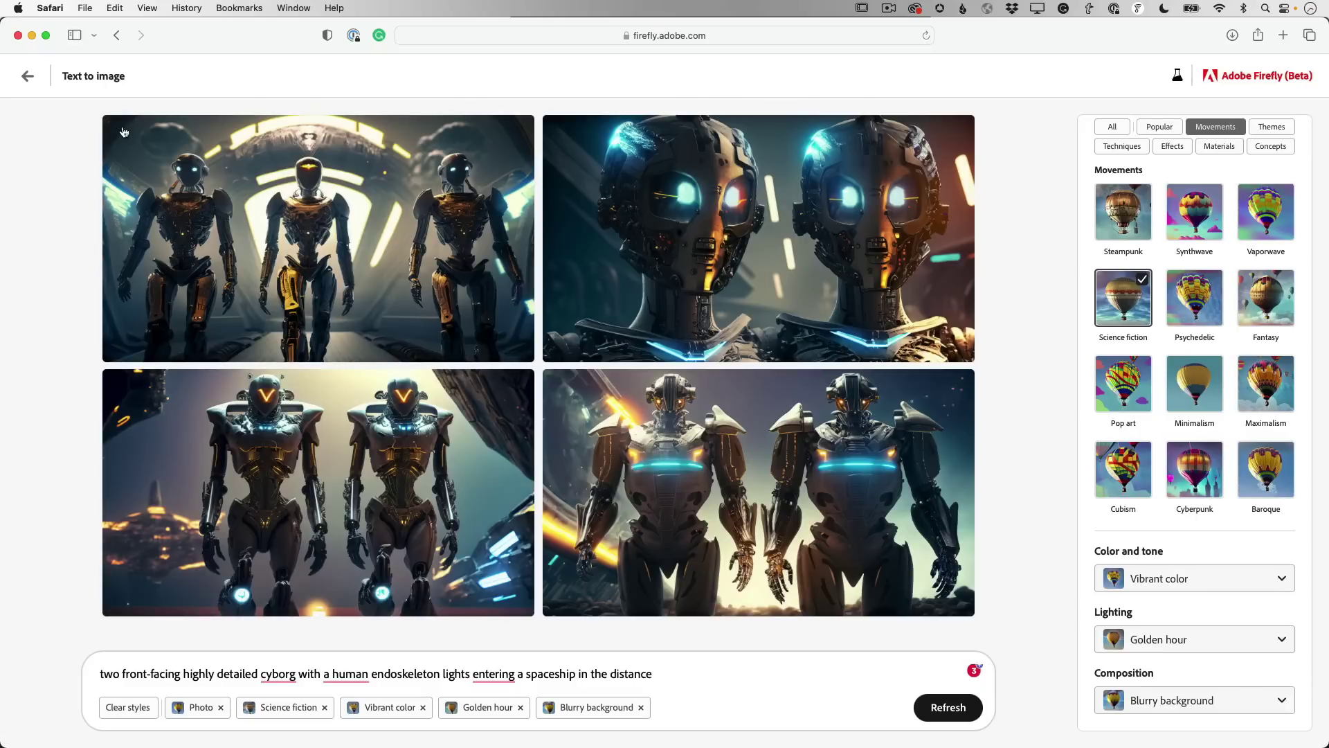
{"action": "left_click", "coordinate": [409, 301]}
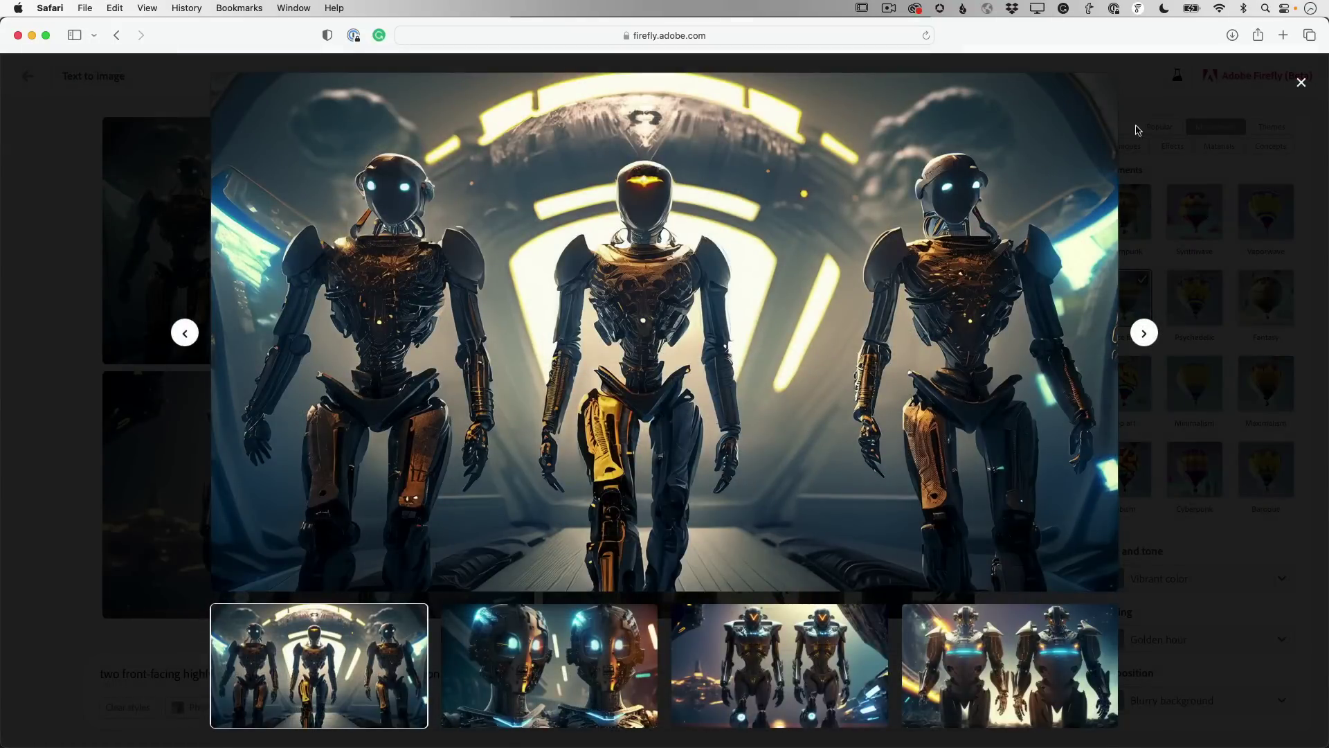
{"action": "left_click", "coordinate": [1097, 97]}
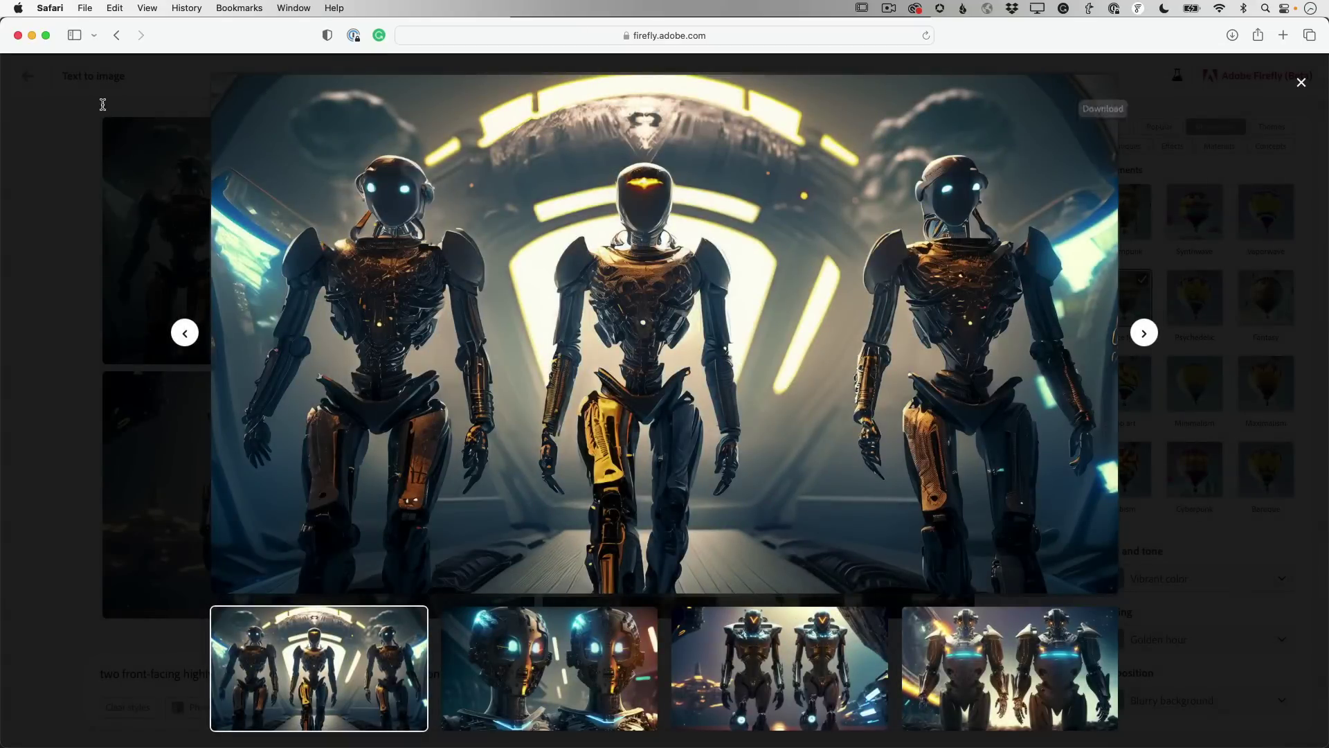
{"action": "left_click", "coordinate": [102, 104]}
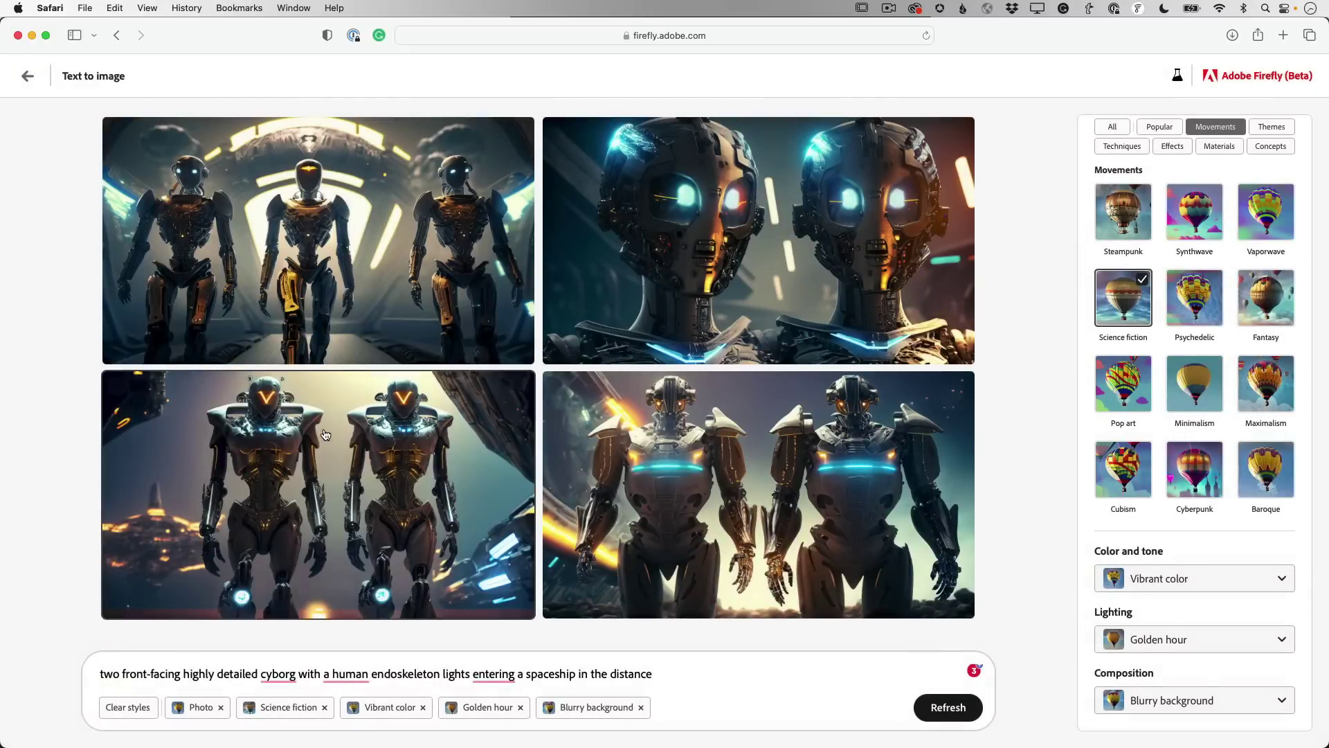
{"action": "mouse_move", "coordinate": [288, 261]}
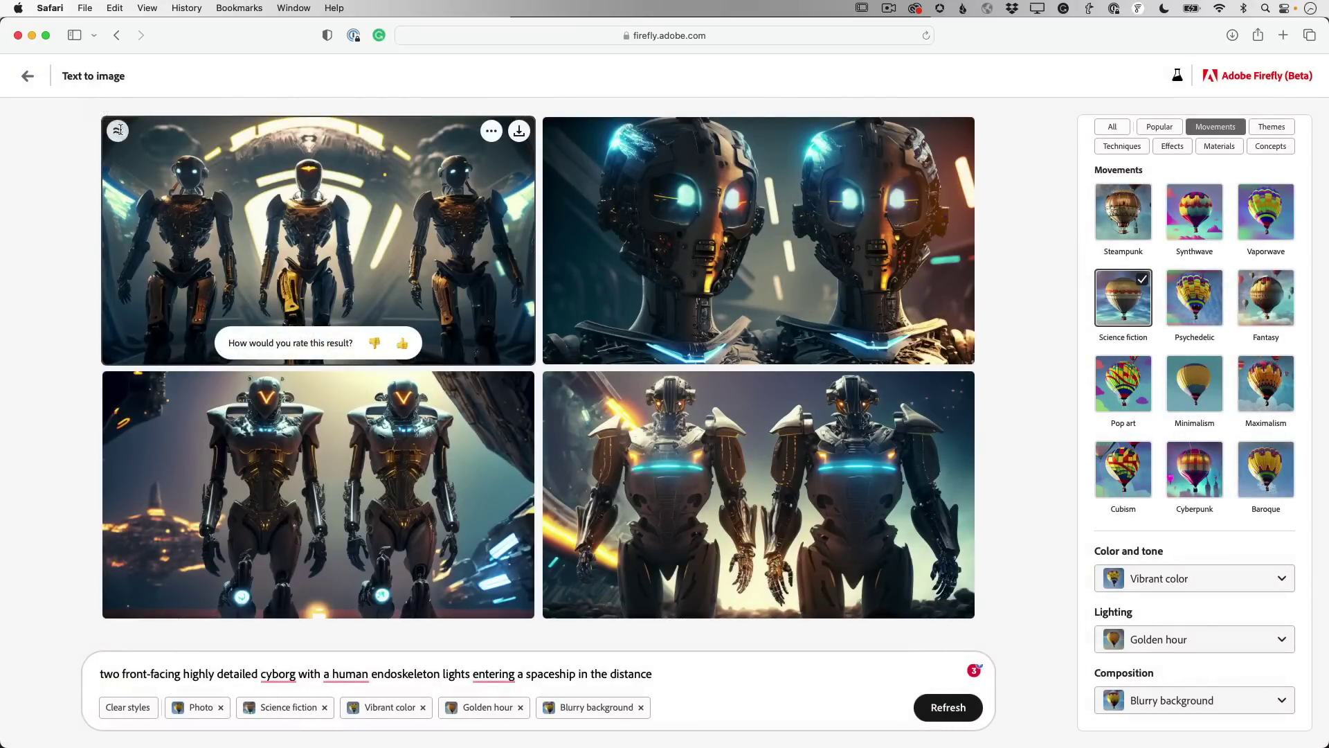
{"action": "key", "text": "Return"}
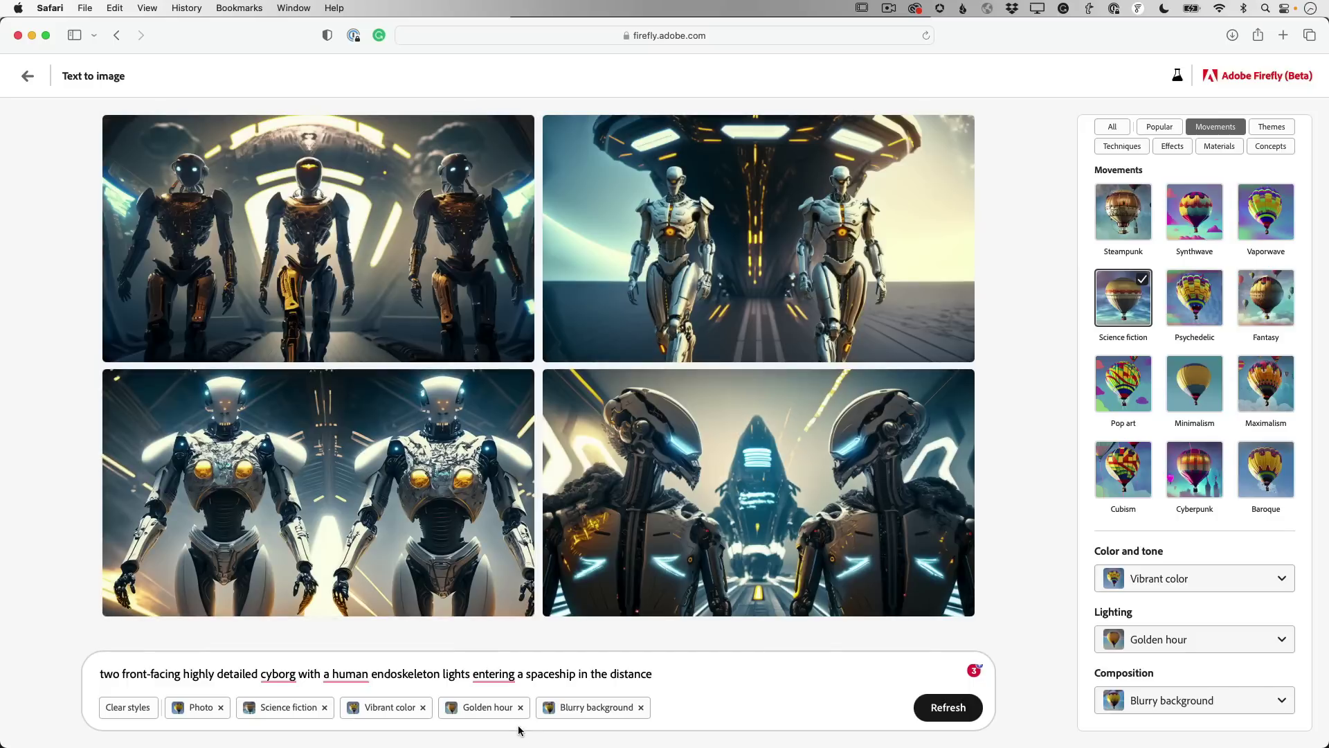
Step: Download the top-right cyborg result and go back to the Text to image gallery
{"action": "mouse_move", "coordinate": [746, 239]}
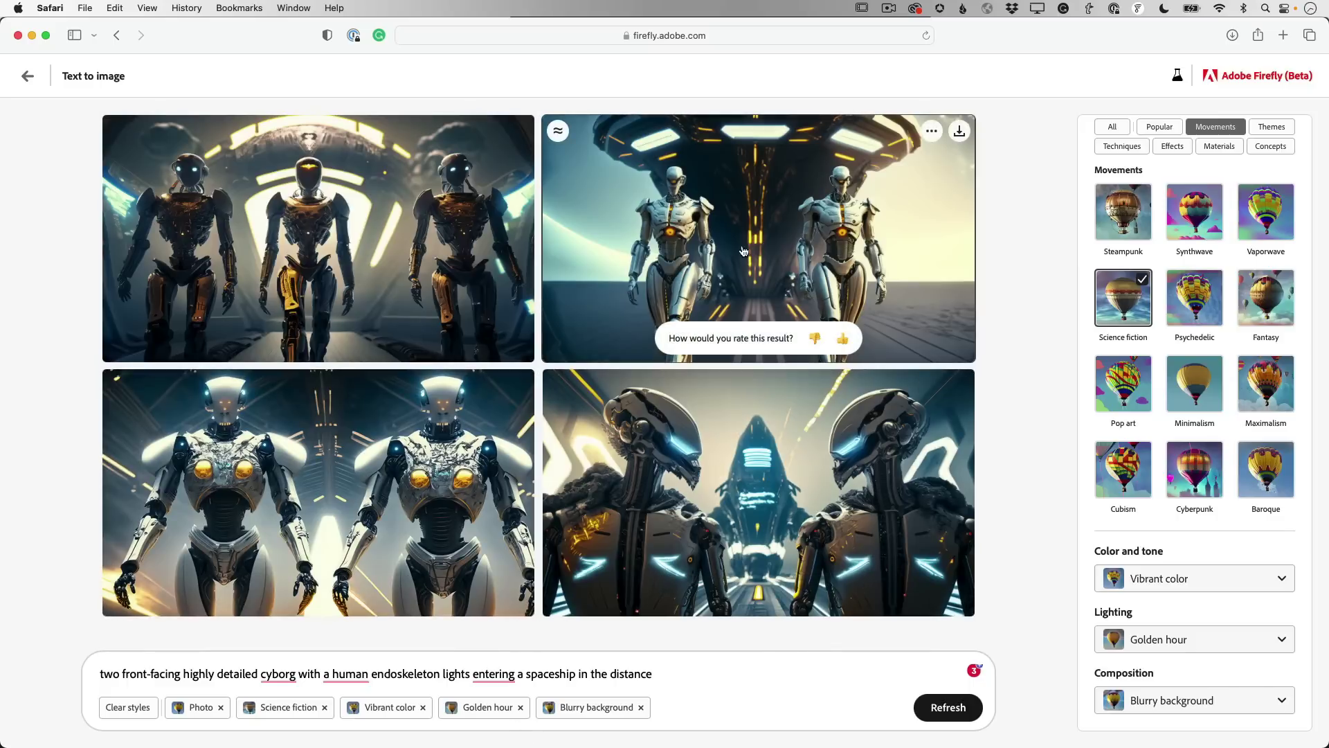
{"action": "mouse_move", "coordinate": [441, 473]}
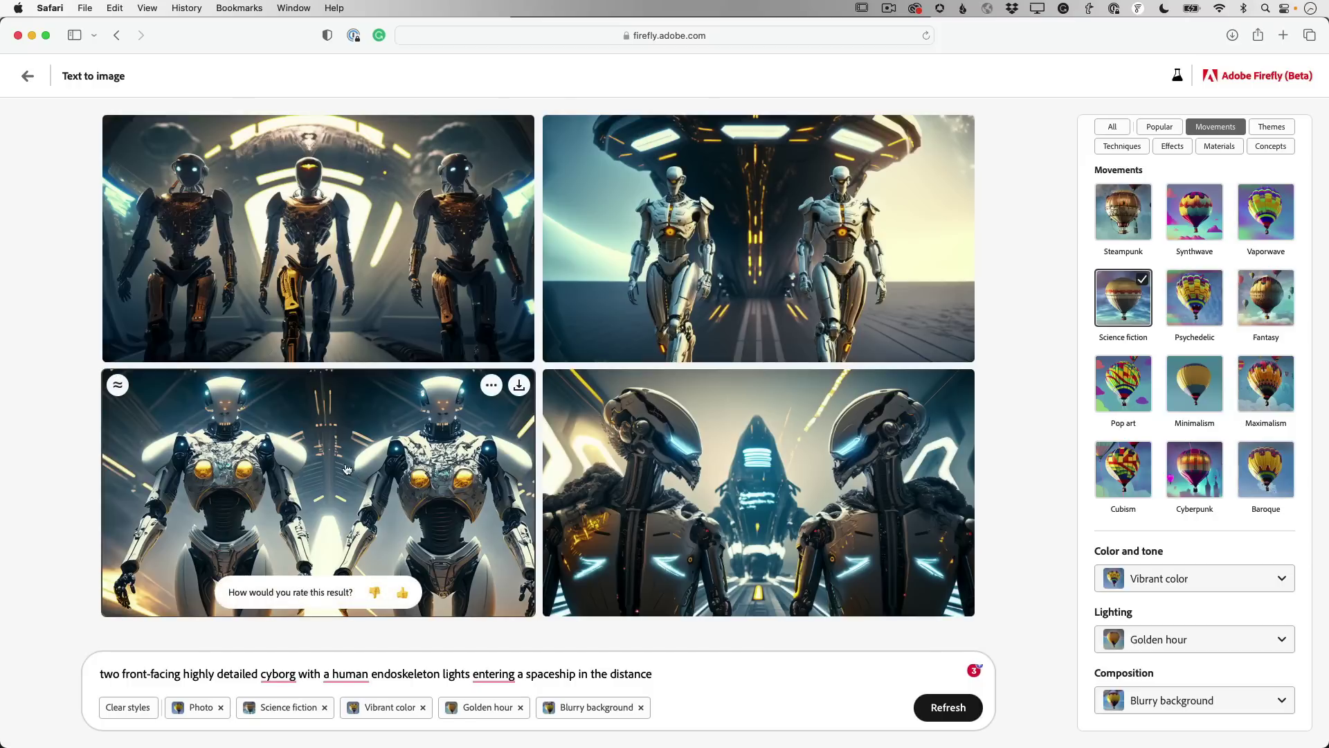
{"action": "mouse_move", "coordinate": [842, 214]}
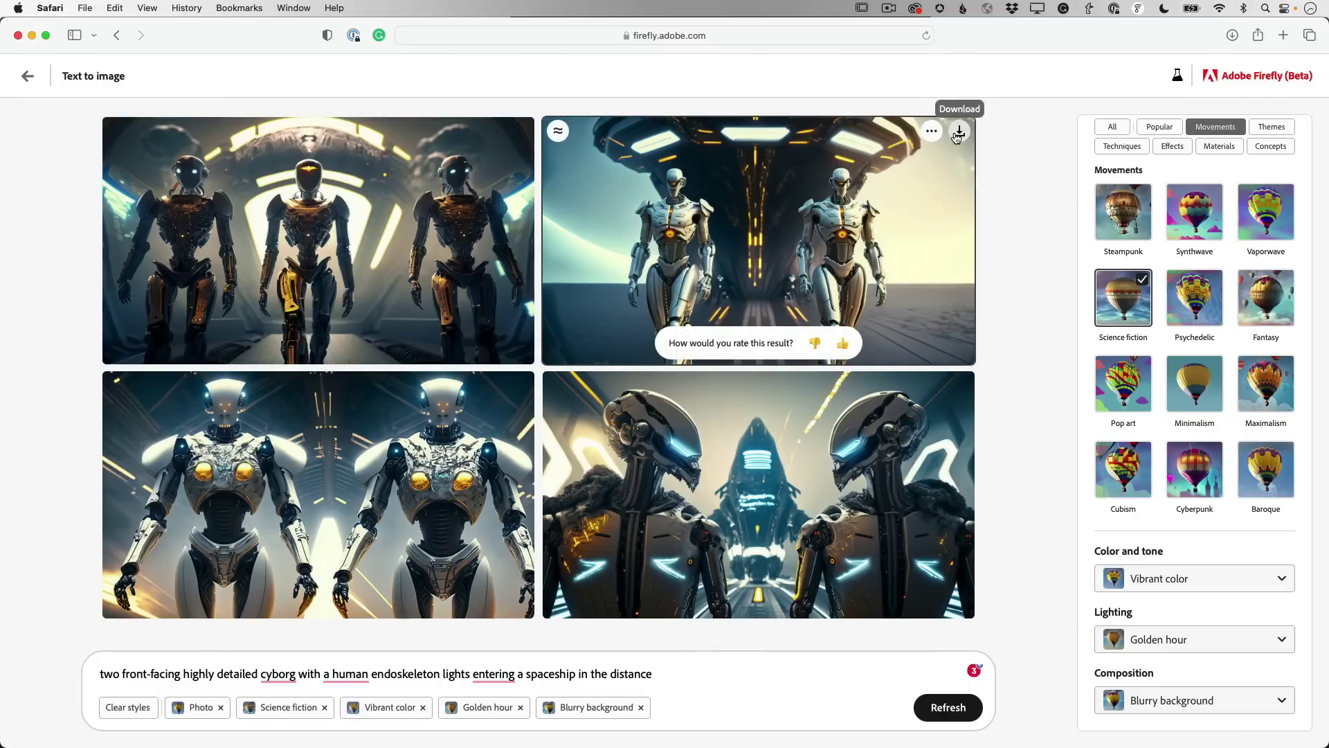
{"action": "left_click", "coordinate": [958, 133]}
{"action": "left_click", "coordinate": [24, 78]}
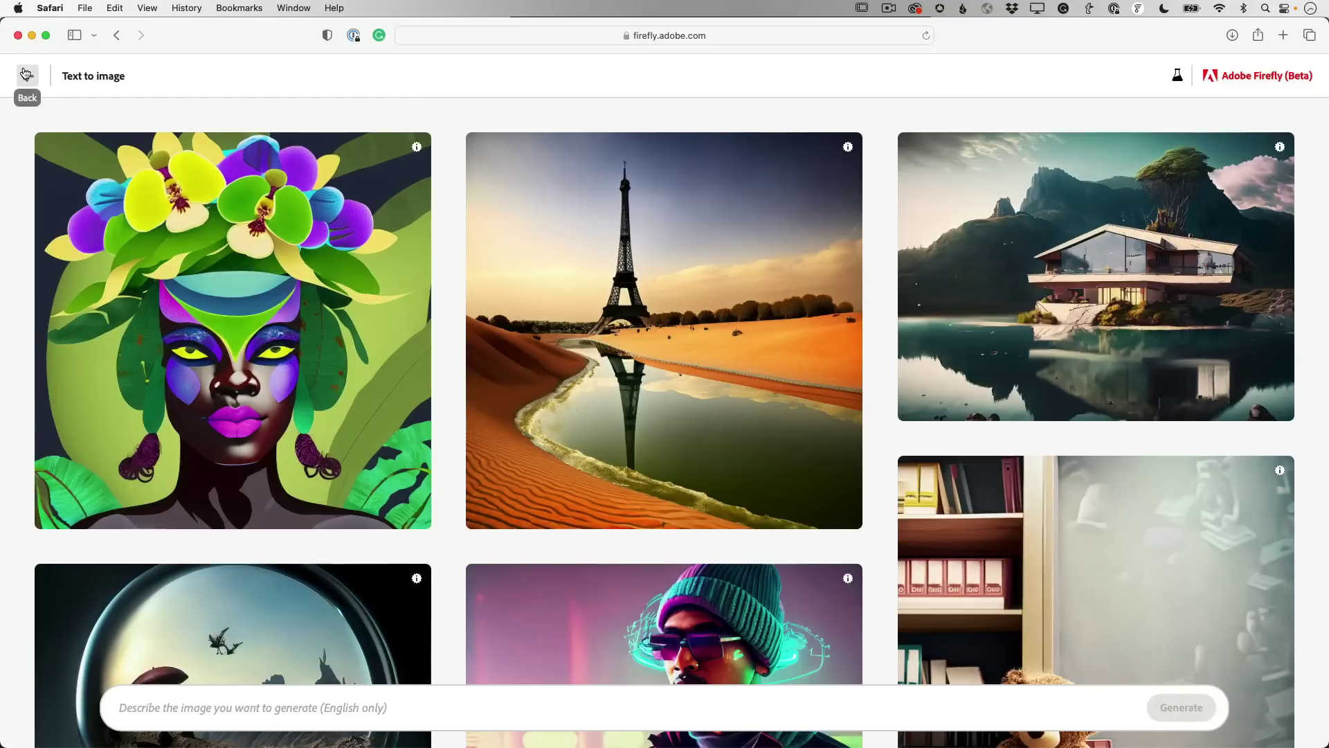
Step: From the home page, open Text effects using the realistic tiger fur sample on 'Firefly'
{"action": "left_click", "coordinate": [40, 84]}
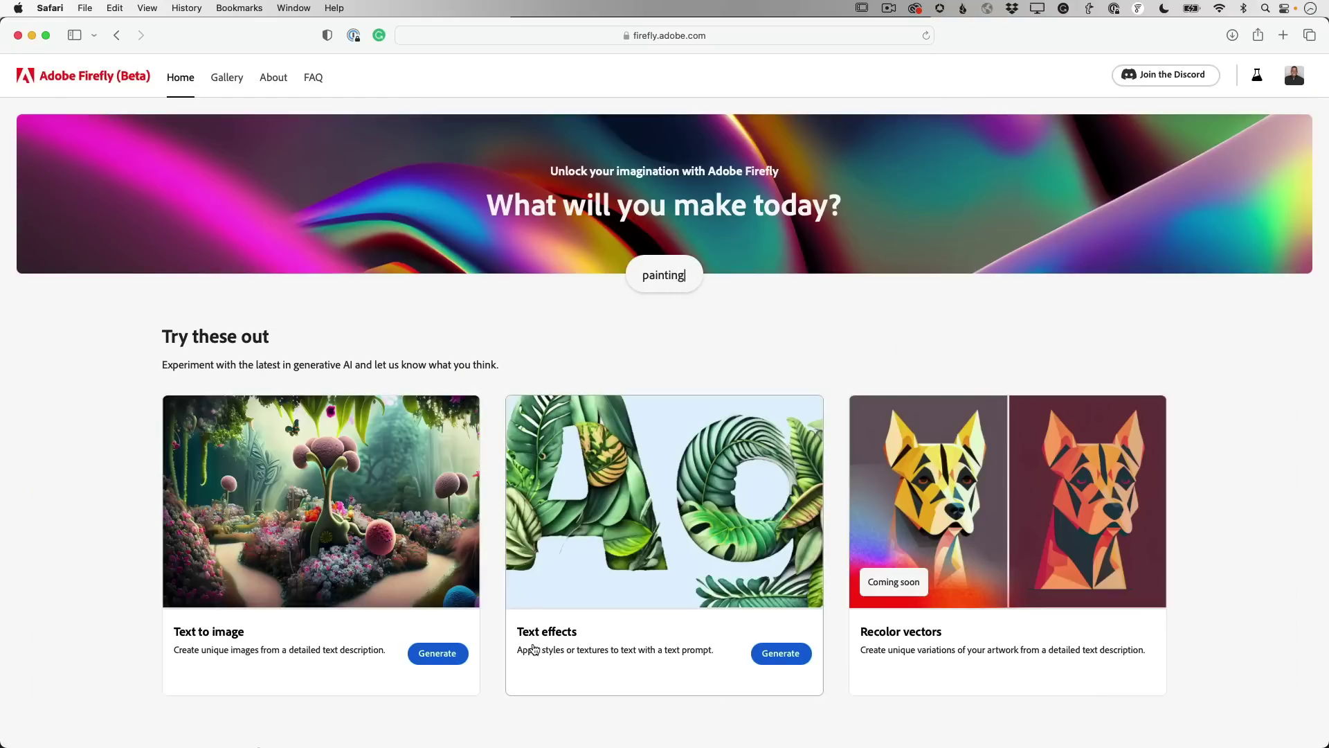
{"action": "left_click", "coordinate": [782, 654]}
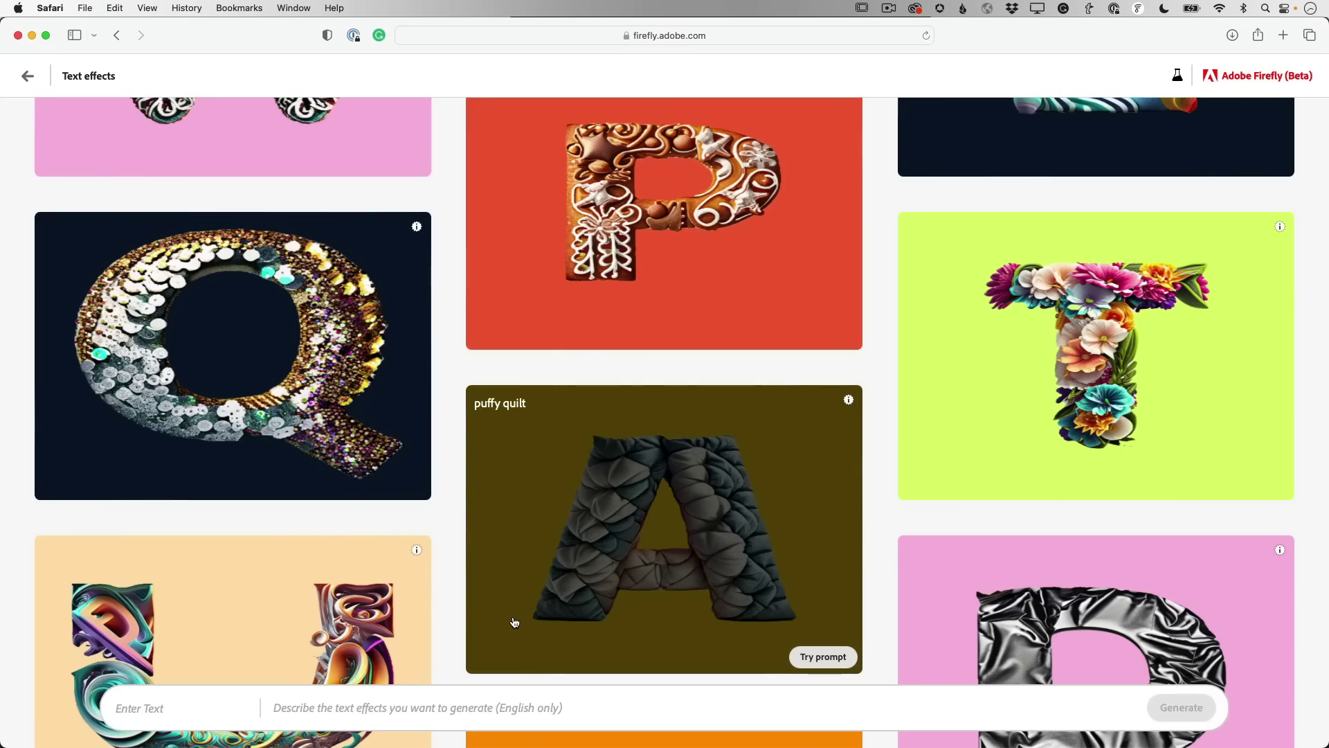
{"action": "scroll", "coordinate": [585, 594], "scroll_direction": "down", "scroll_amount": 15}
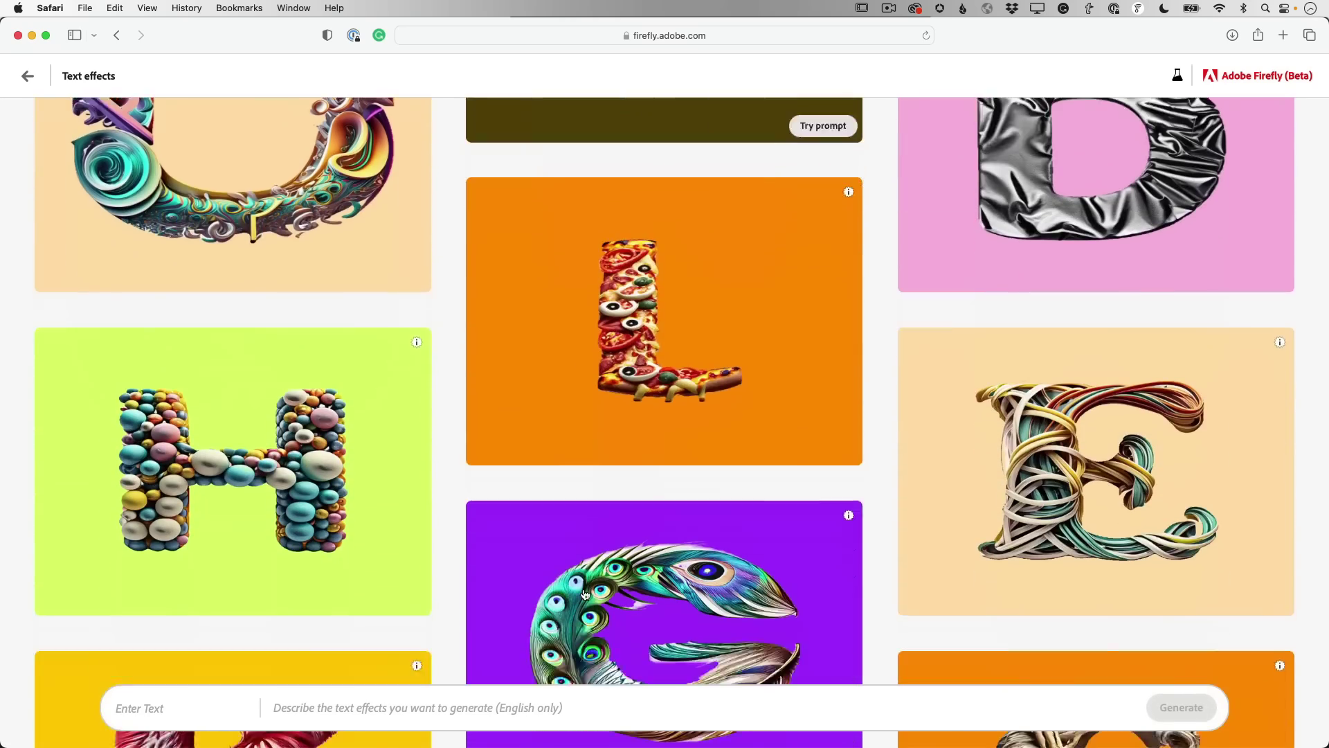
{"action": "scroll", "coordinate": [585, 594], "scroll_direction": "down", "scroll_amount": 15}
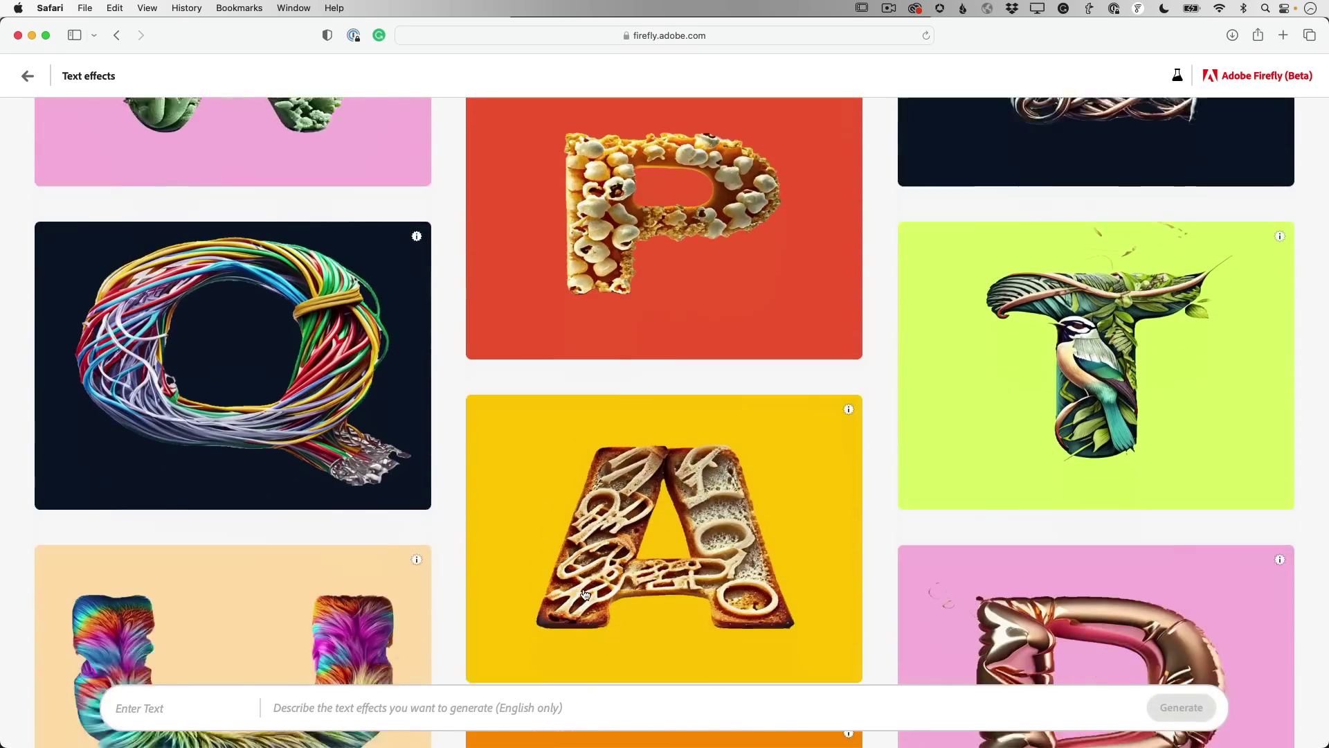
{"action": "scroll", "coordinate": [585, 594], "scroll_direction": "down", "scroll_amount": 7}
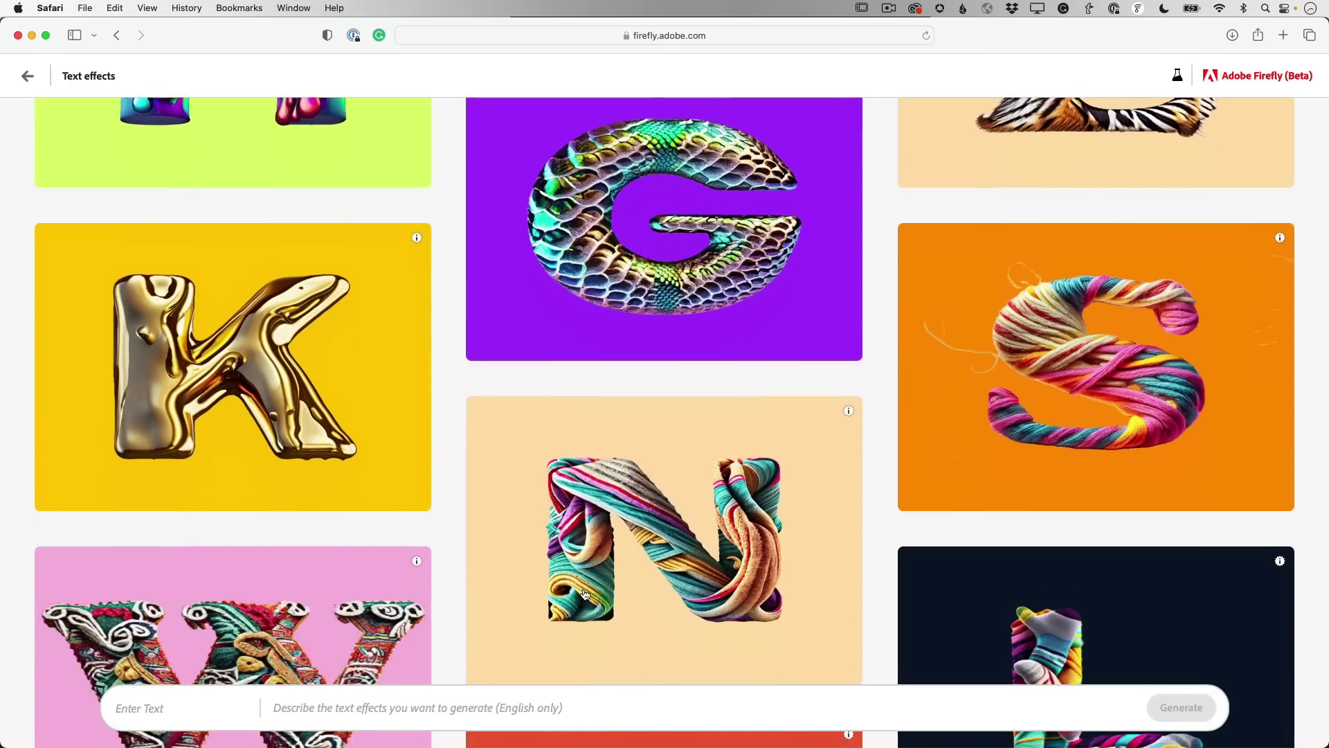
{"action": "scroll", "coordinate": [1019, 337], "scroll_direction": "up", "scroll_amount": 3}
{"action": "scroll", "coordinate": [1031, 297], "scroll_direction": "up", "scroll_amount": 1}
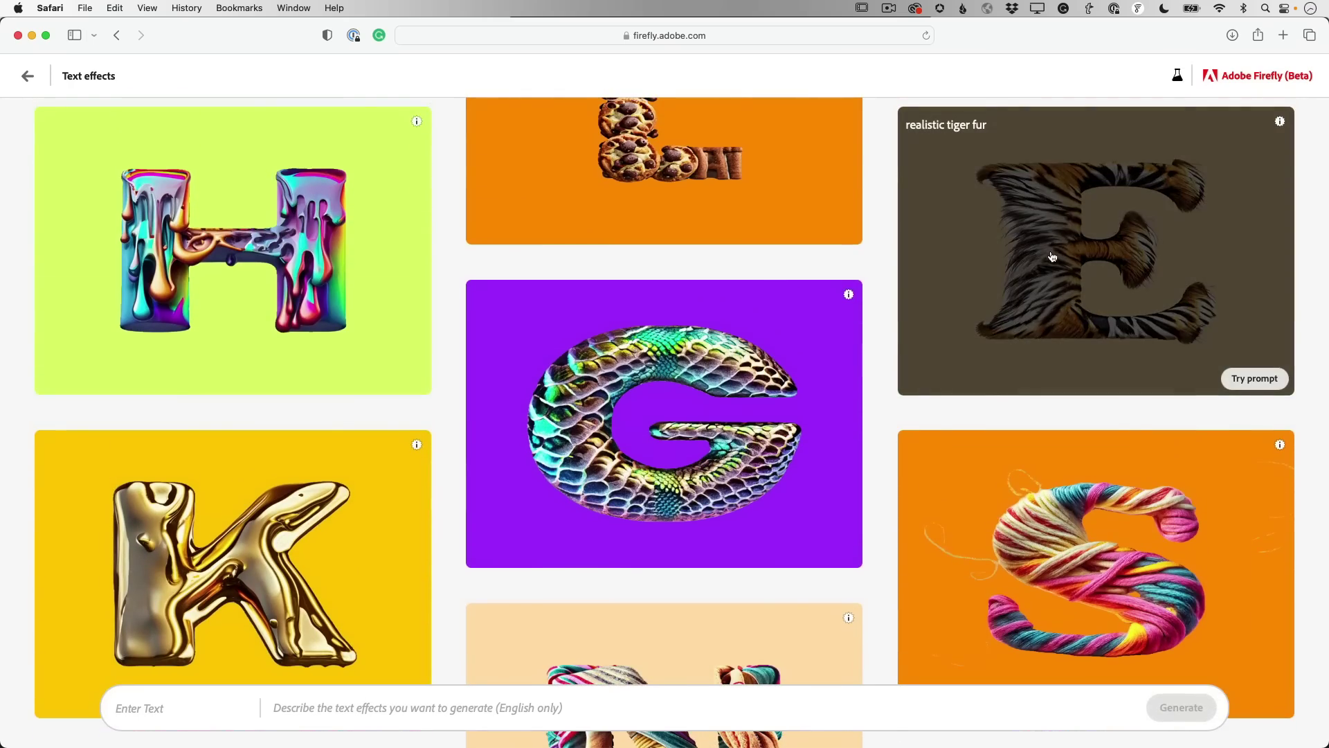
{"action": "left_click", "coordinate": [1050, 259]}
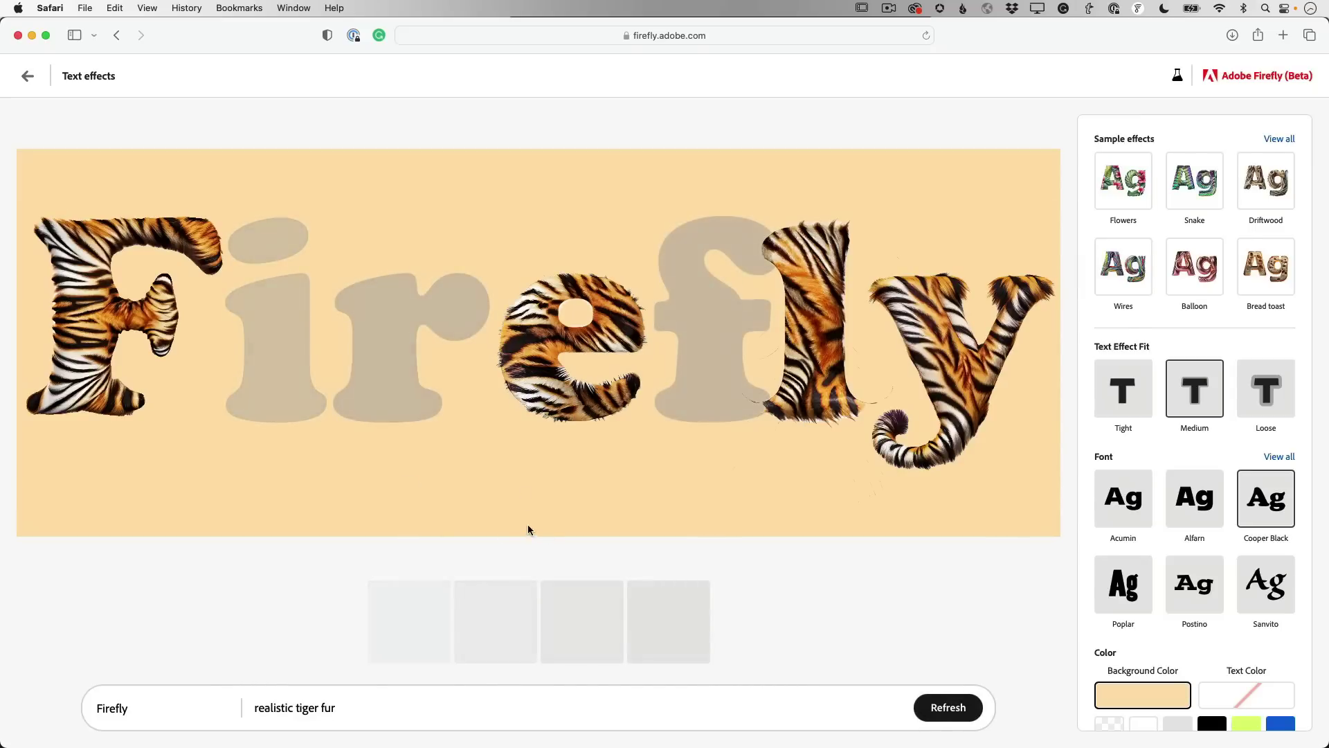
Step: Replace the word Firefly with 'Love' and regenerate it in realistic tiger fur
{"action": "left_click_drag", "start_coordinate": [139, 709], "coordinate": [51, 694]}
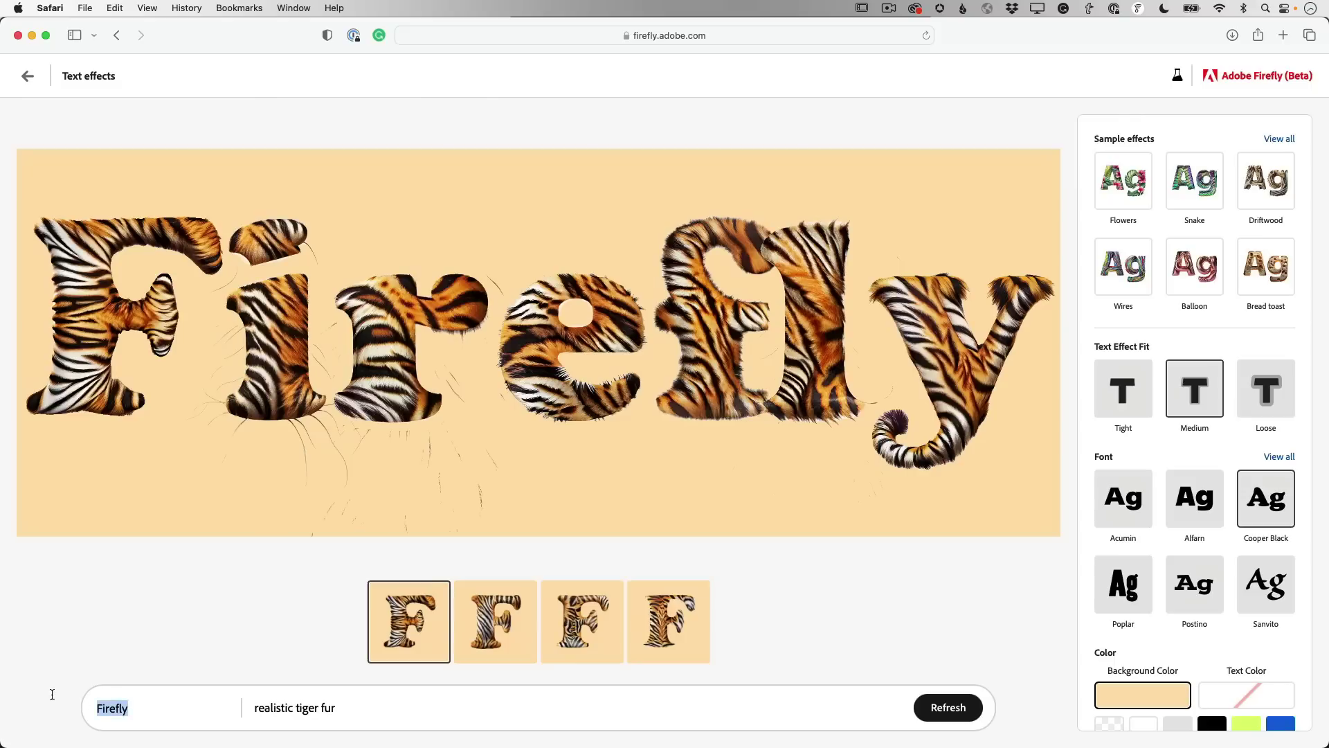
{"action": "type", "text": "Love"}
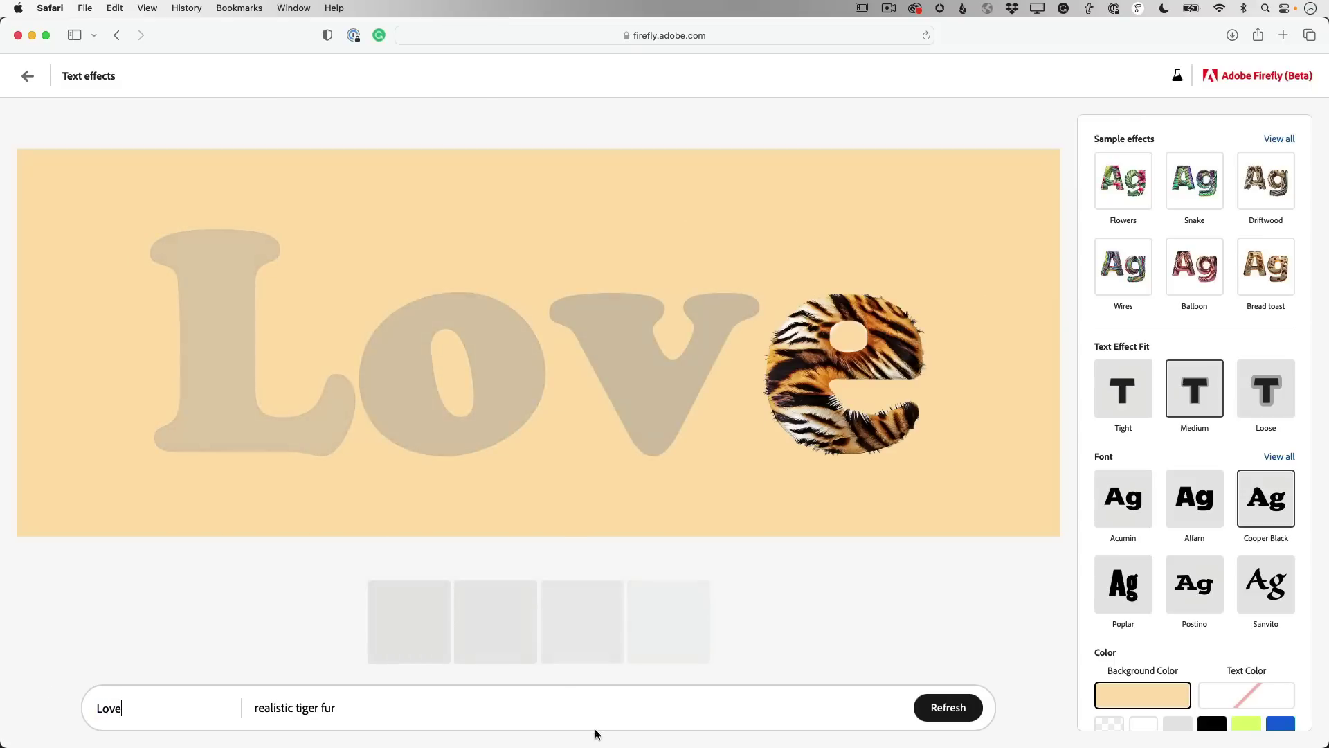
{"action": "left_click", "coordinate": [958, 710]}
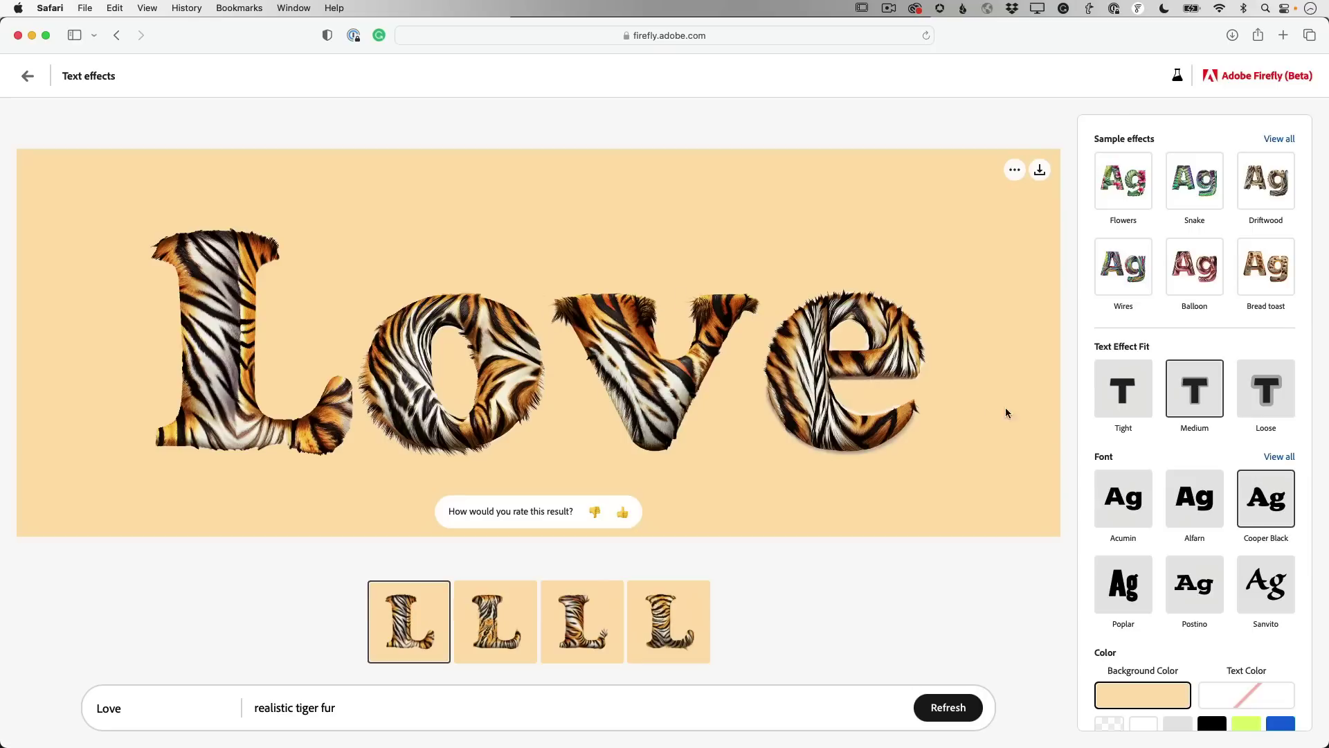
Step: Switch the Love lettering to the Poplar font with a transparent background color
{"action": "left_click", "coordinate": [1123, 591]}
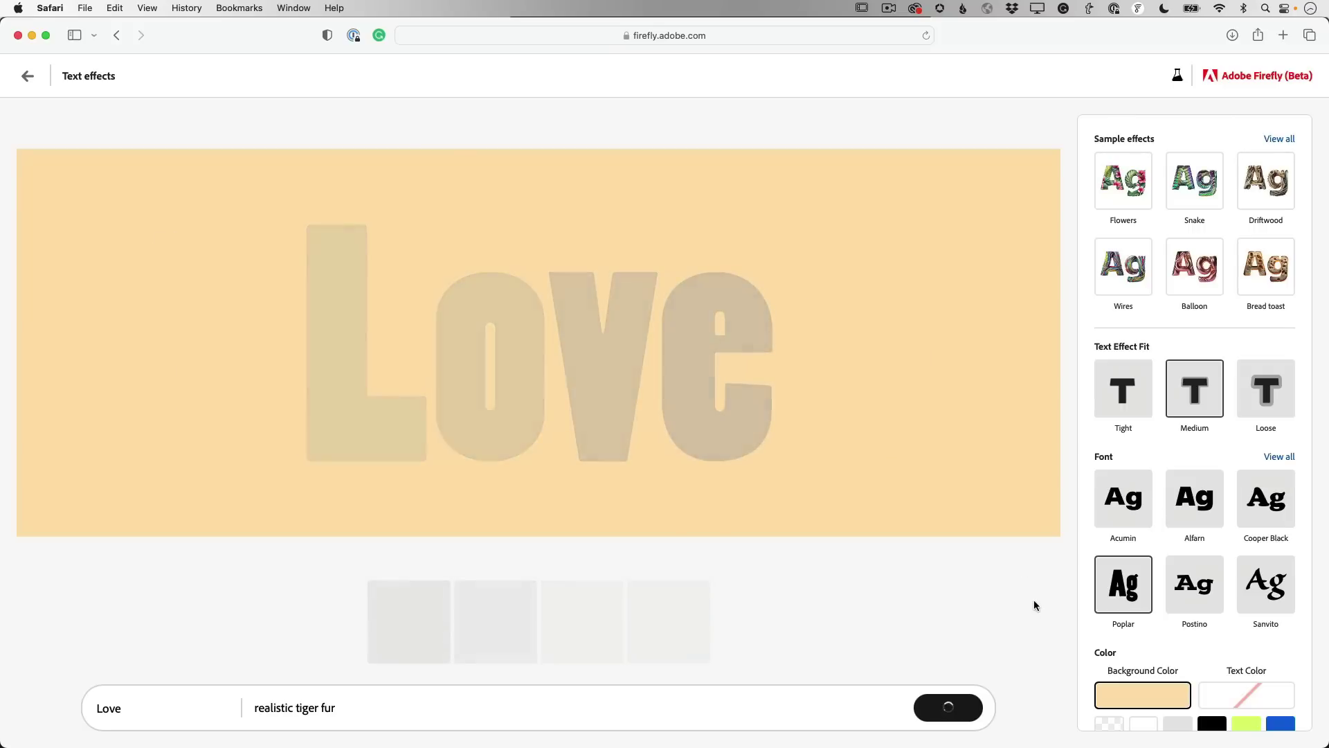
{"action": "scroll", "coordinate": [1129, 610], "scroll_direction": "down", "scroll_amount": 3}
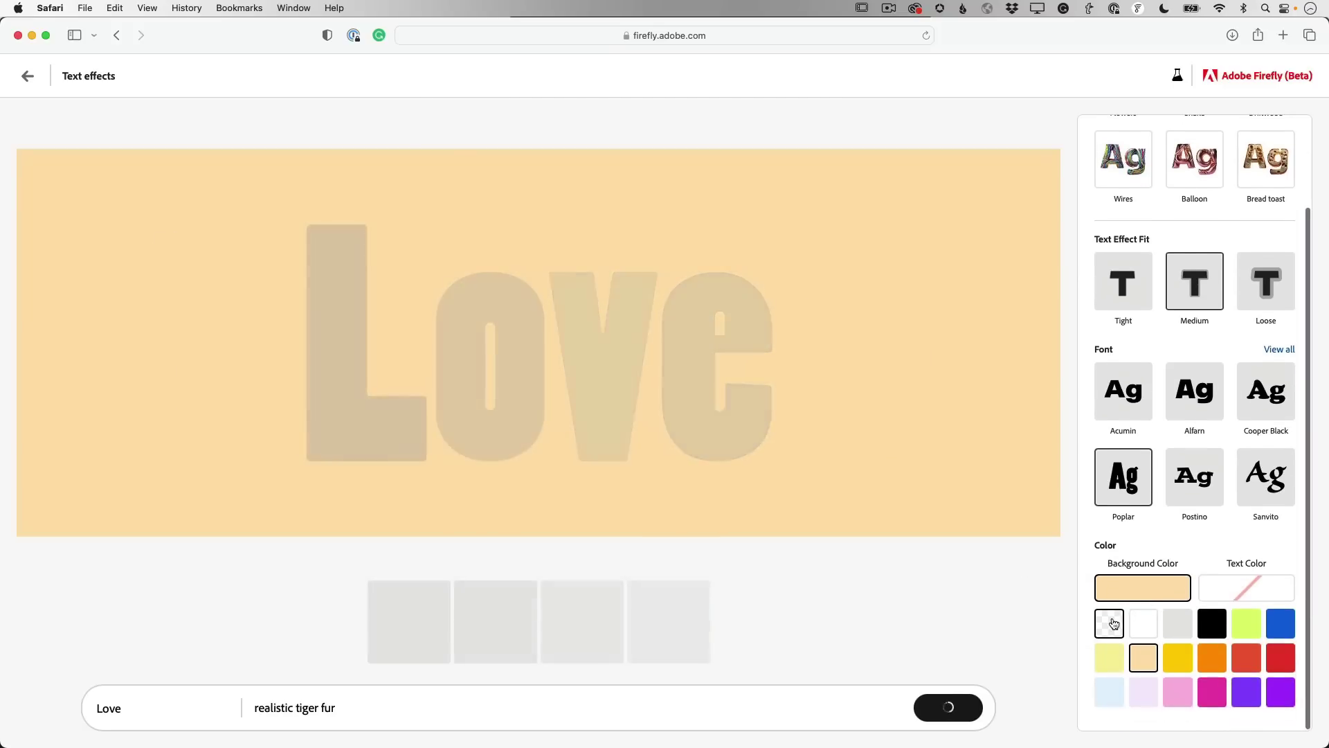
{"action": "left_click", "coordinate": [1111, 623]}
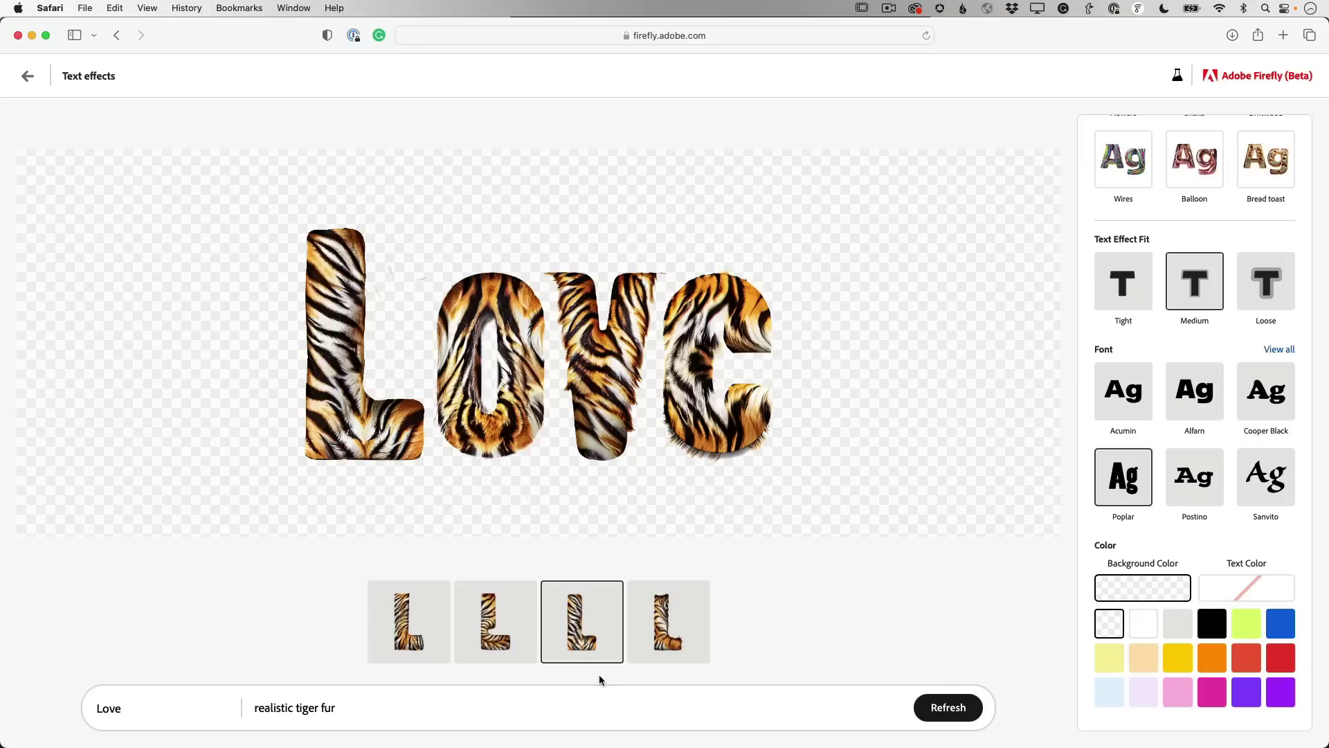
Step: Change the prompt to 'spring flowers with hearts and love', generate, and download the image
{"action": "left_click_drag", "start_coordinate": [349, 710], "coordinate": [279, 686]}
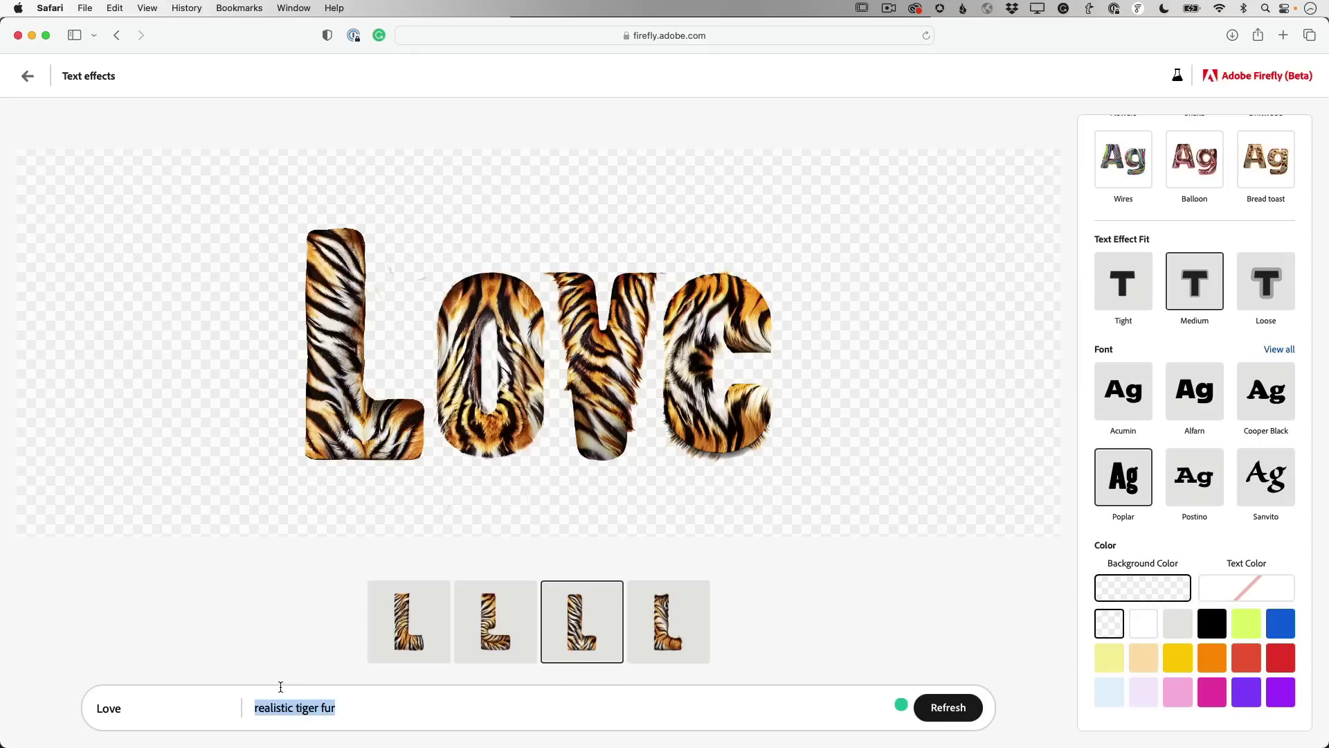
{"action": "type", "text": "spring"}
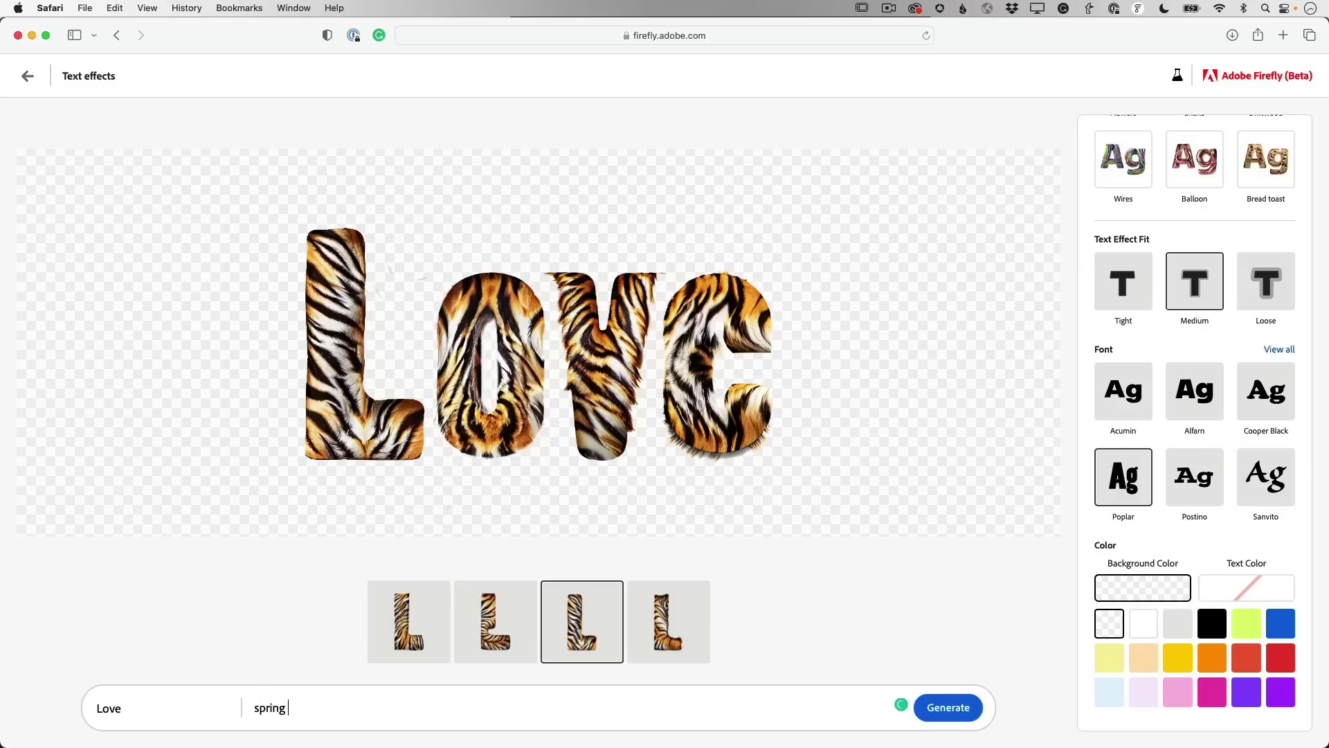
{"action": "type", "text": " flowers with hearts and love"}
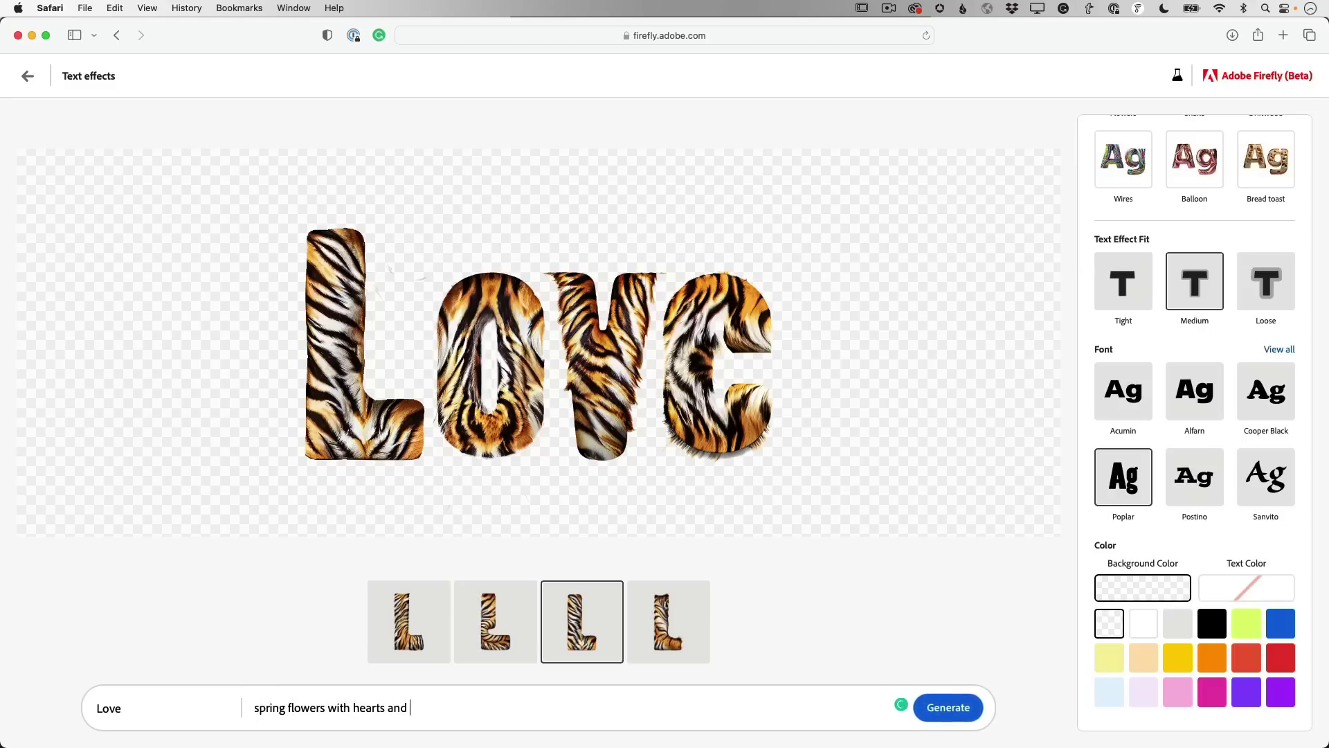
{"action": "left_click", "coordinate": [949, 707]}
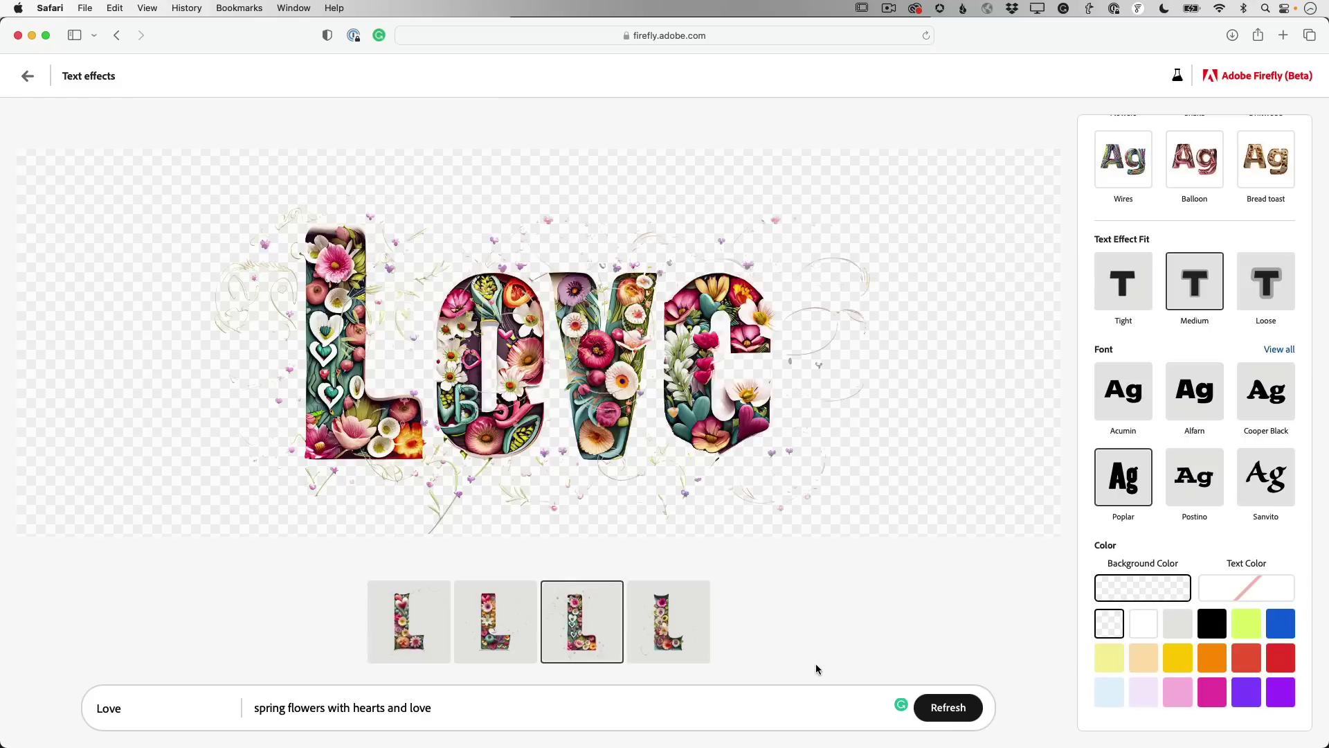
{"action": "left_click", "coordinate": [1039, 169]}
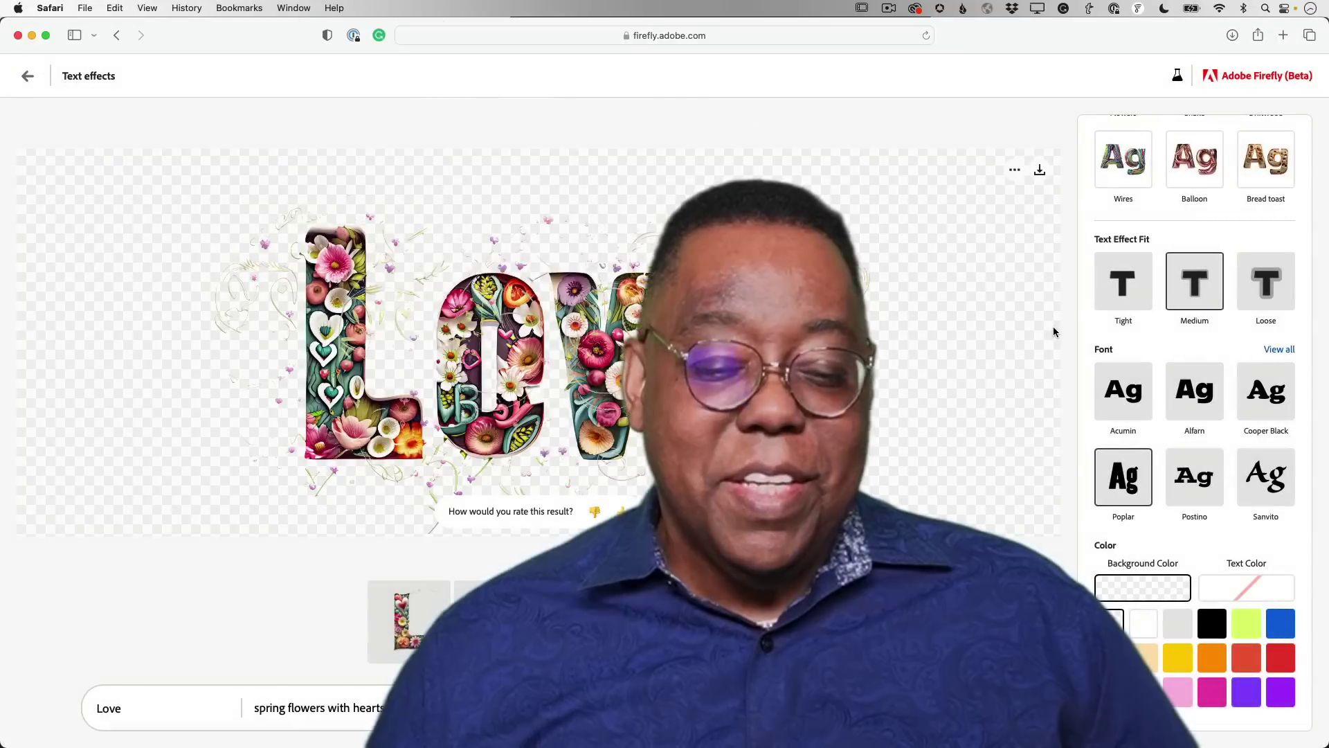